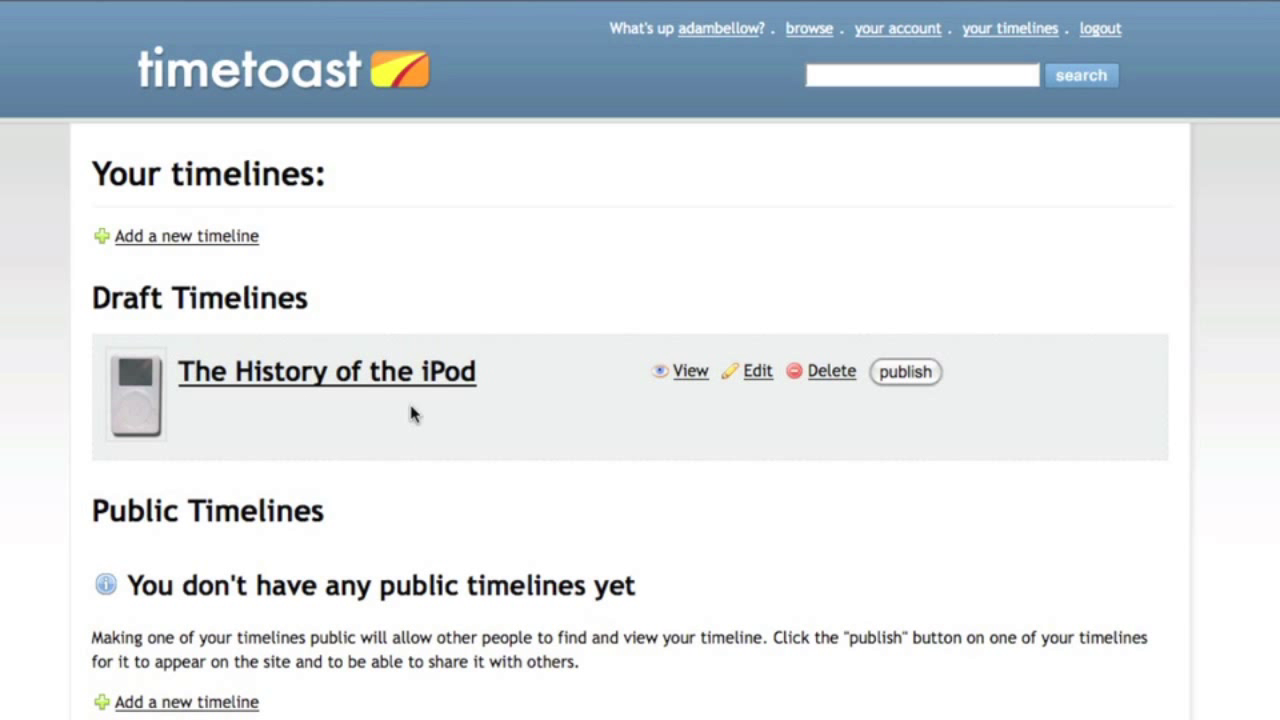
Step: View the draft timeline The History of the iPod and open it for editing
left_click(669, 374)
scroll(815, 321, "down", 5)
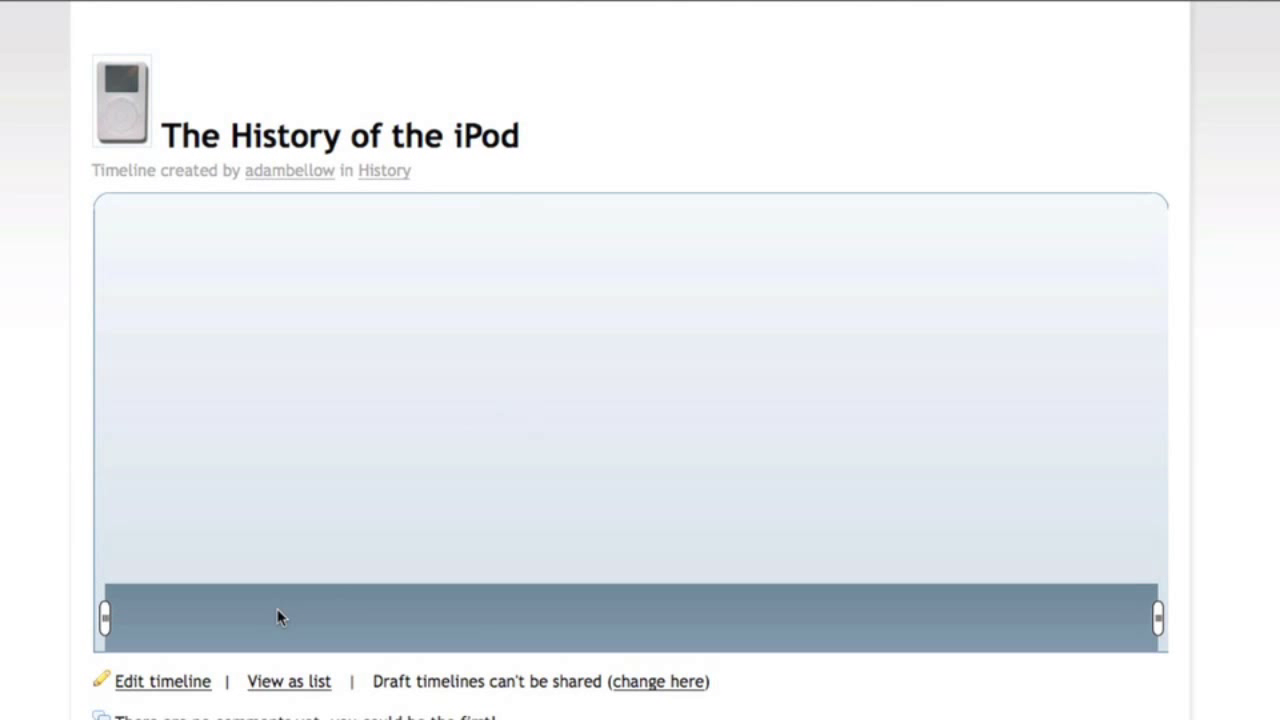
scroll(278, 617, "down", 3)
left_click(186, 578)
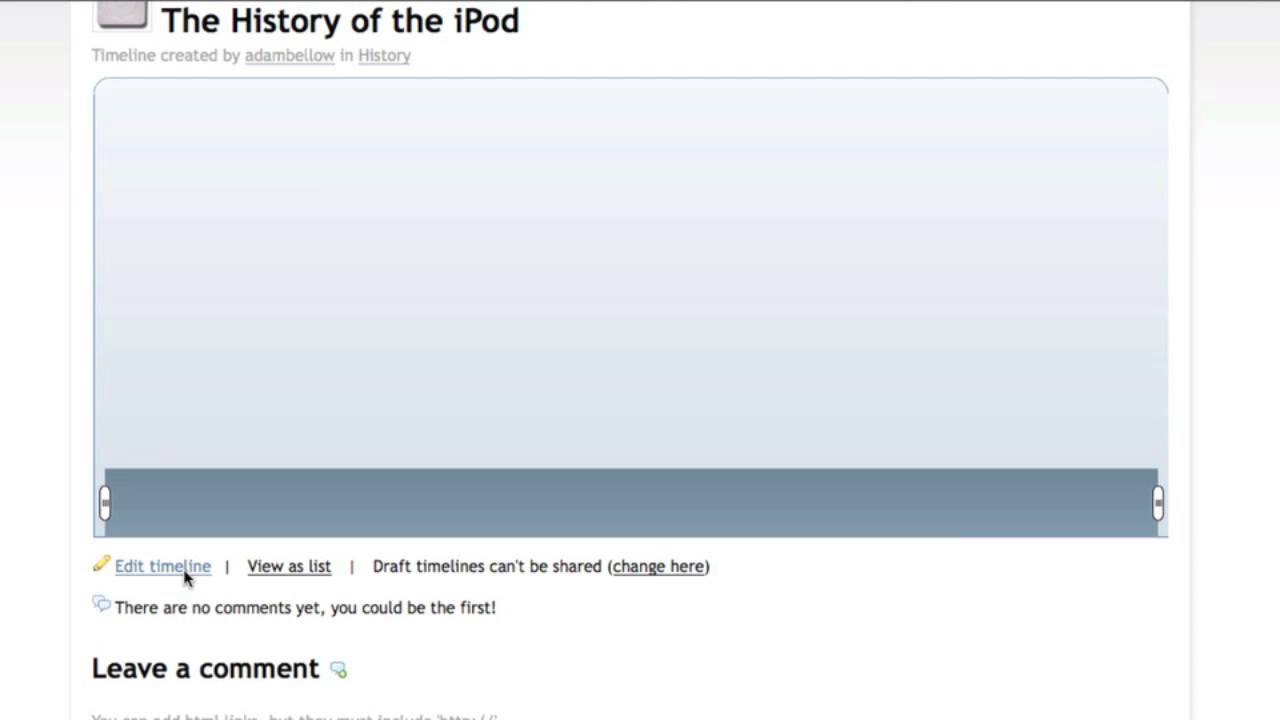
scroll(469, 429, "down", 3)
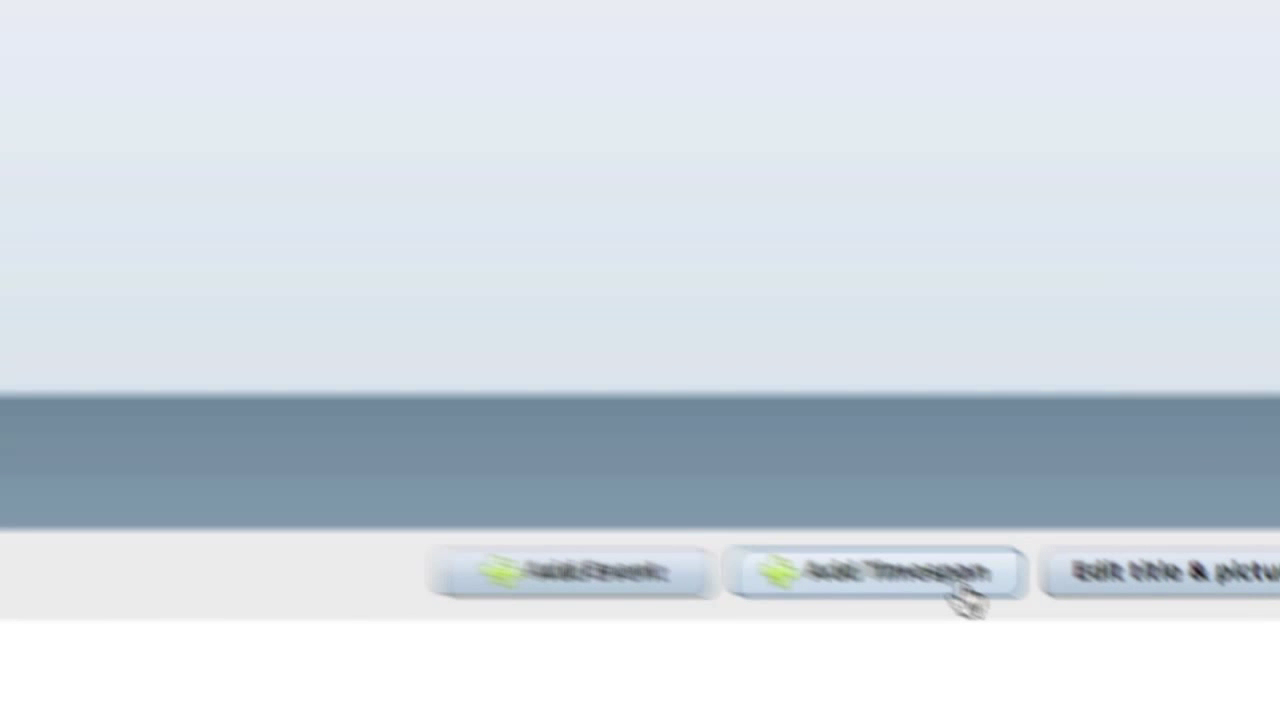
Step: Start a new timespan and set its start date to 21 Oct 2001
left_click(759, 497)
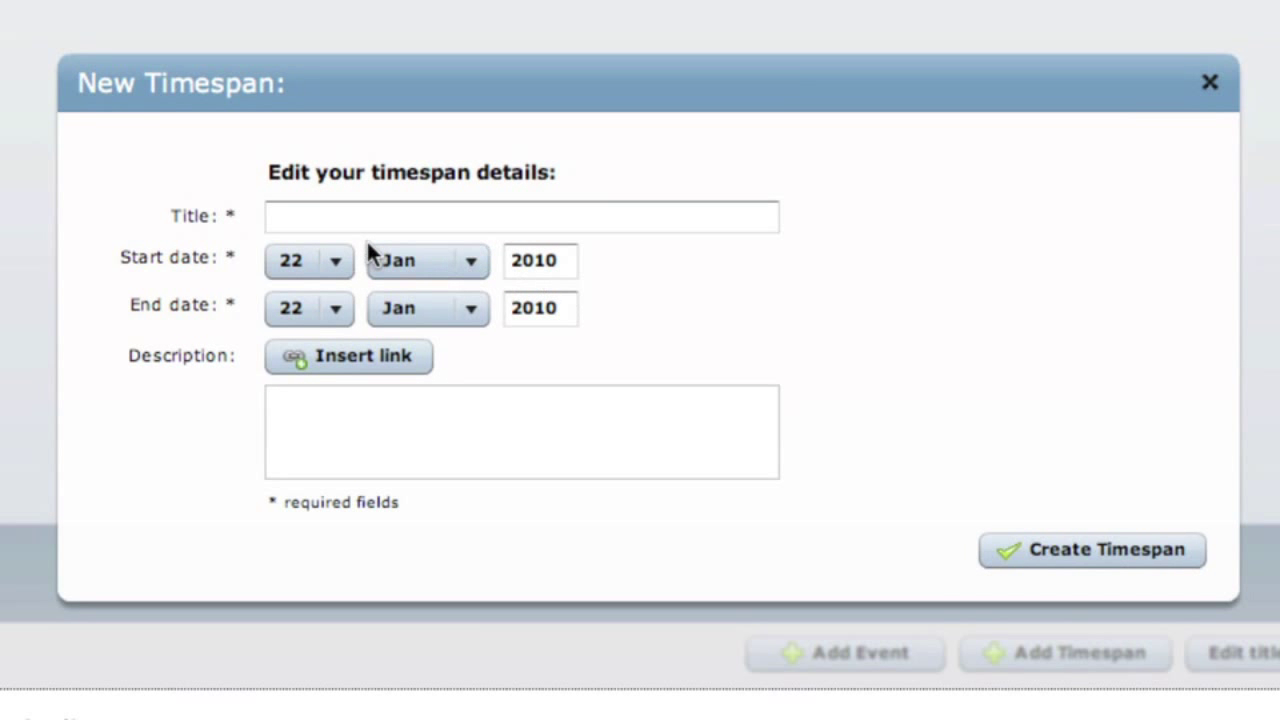
left_click(335, 262)
left_click(311, 293)
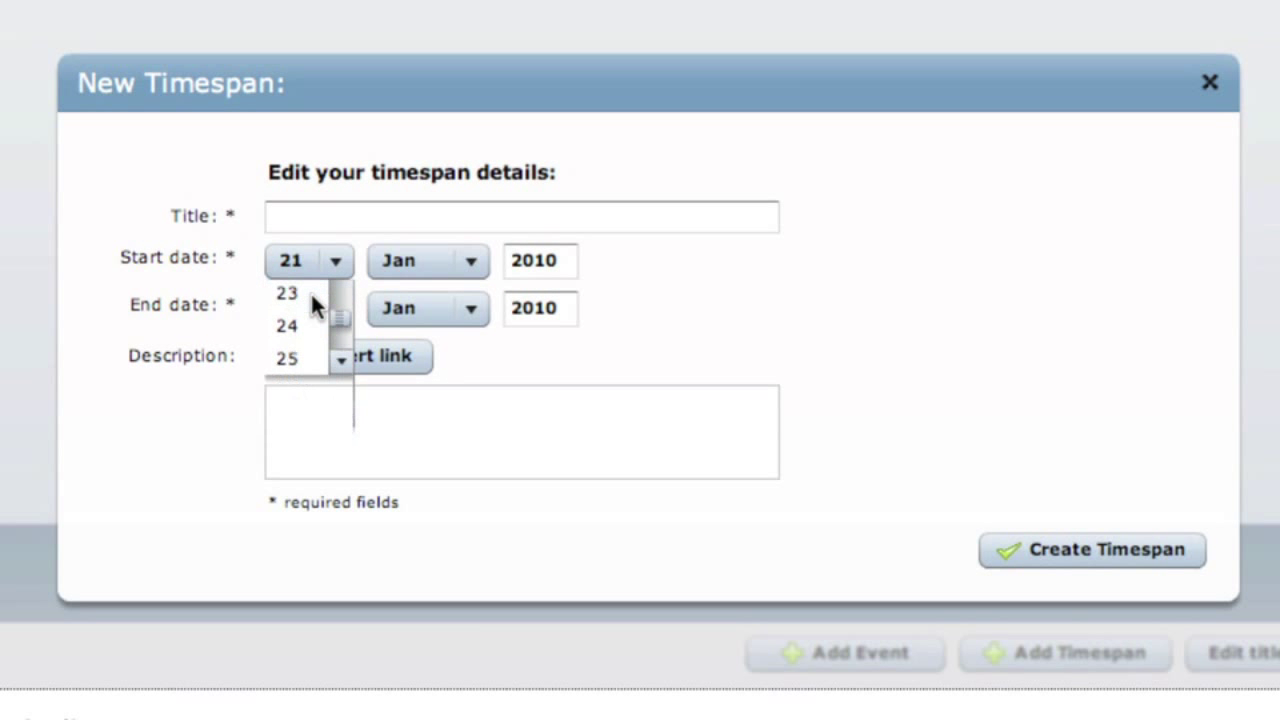
left_click(431, 263)
left_click_drag(479, 337, 445, 408)
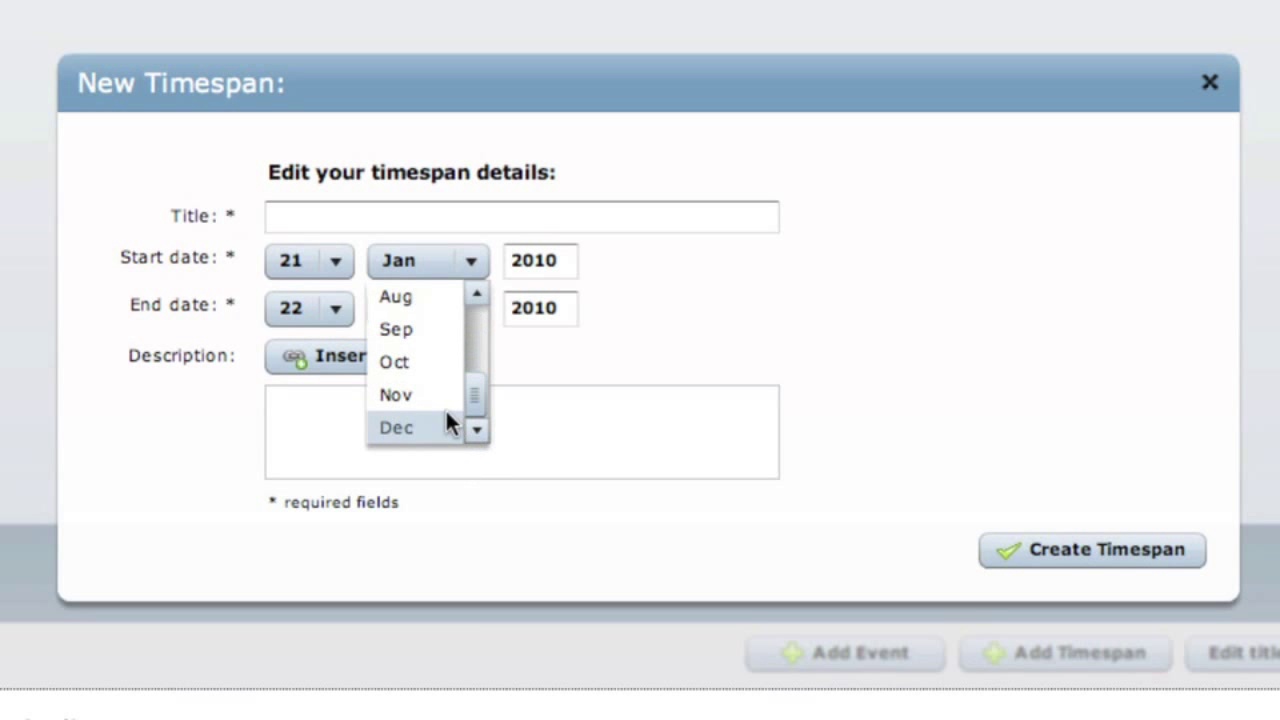
left_click(430, 363)
left_click_drag(564, 259, 537, 262)
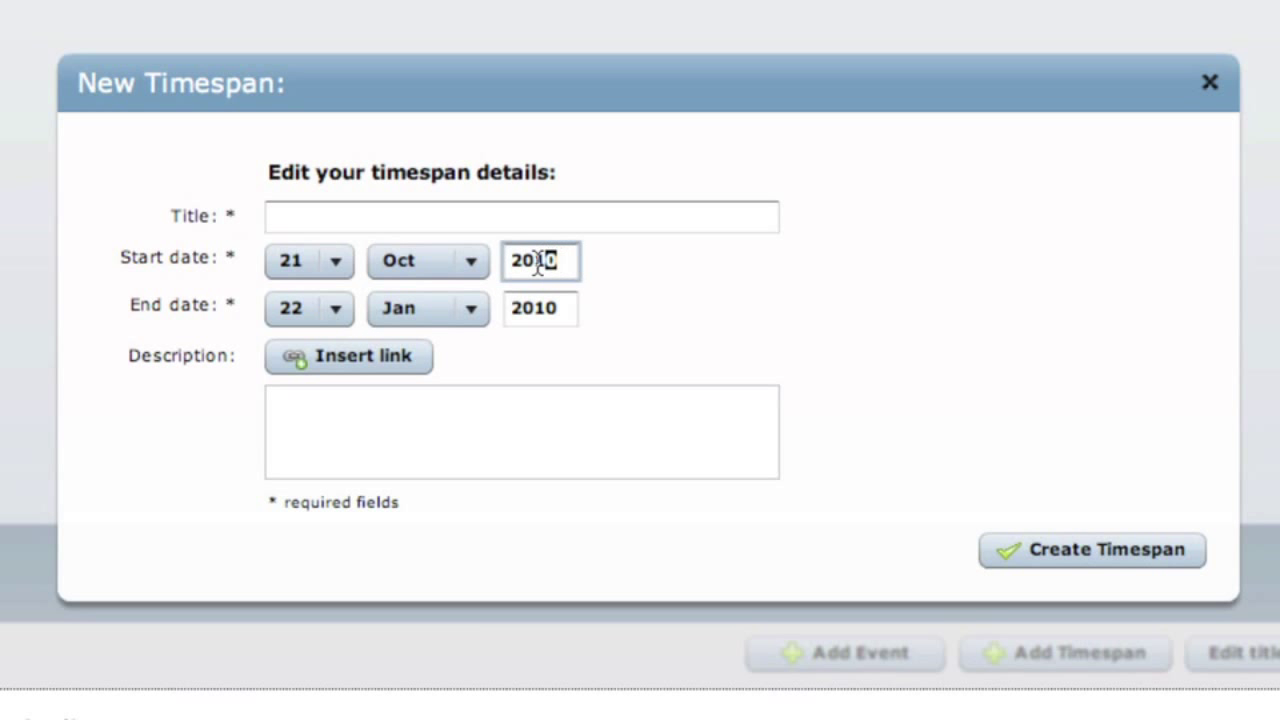
key("BackSpace")
type("01")
Step: Set the timespan's end date to 31 Jan 2020 and title it "iPod History"
left_click(337, 312)
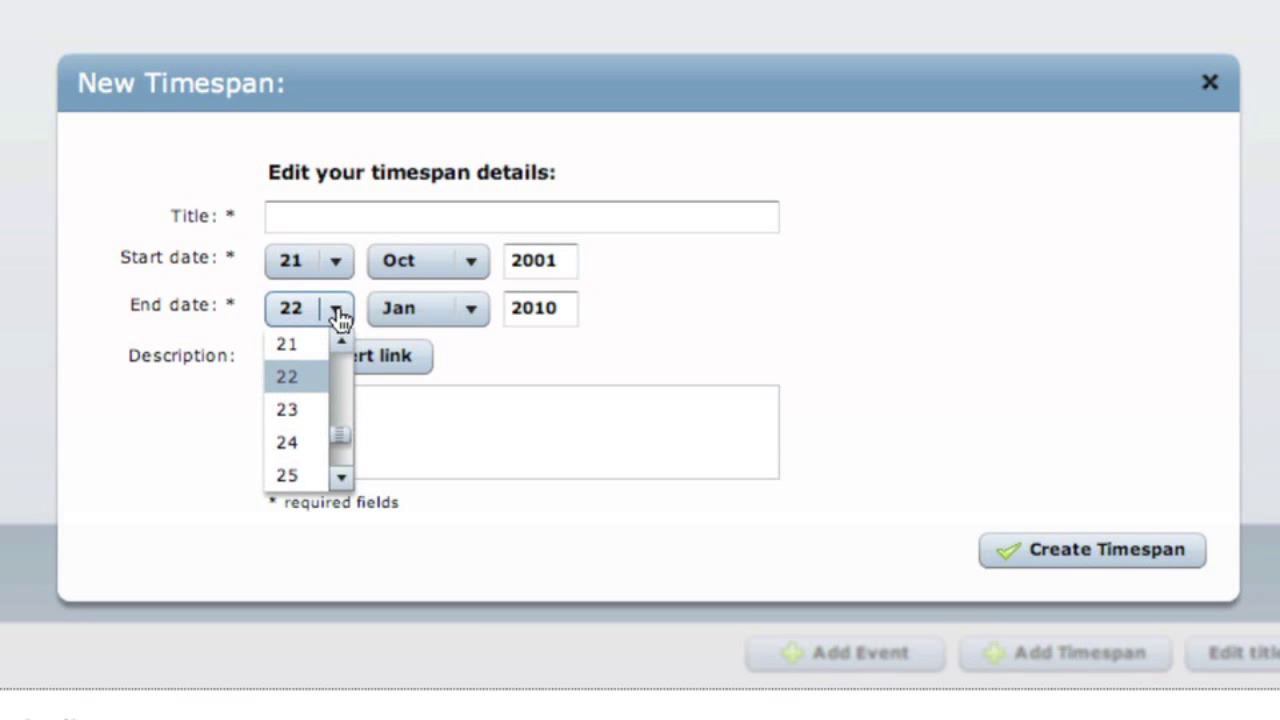
scroll(341, 450, "down", 3)
left_click(302, 477)
left_click_drag(569, 306, 532, 302)
type("20")
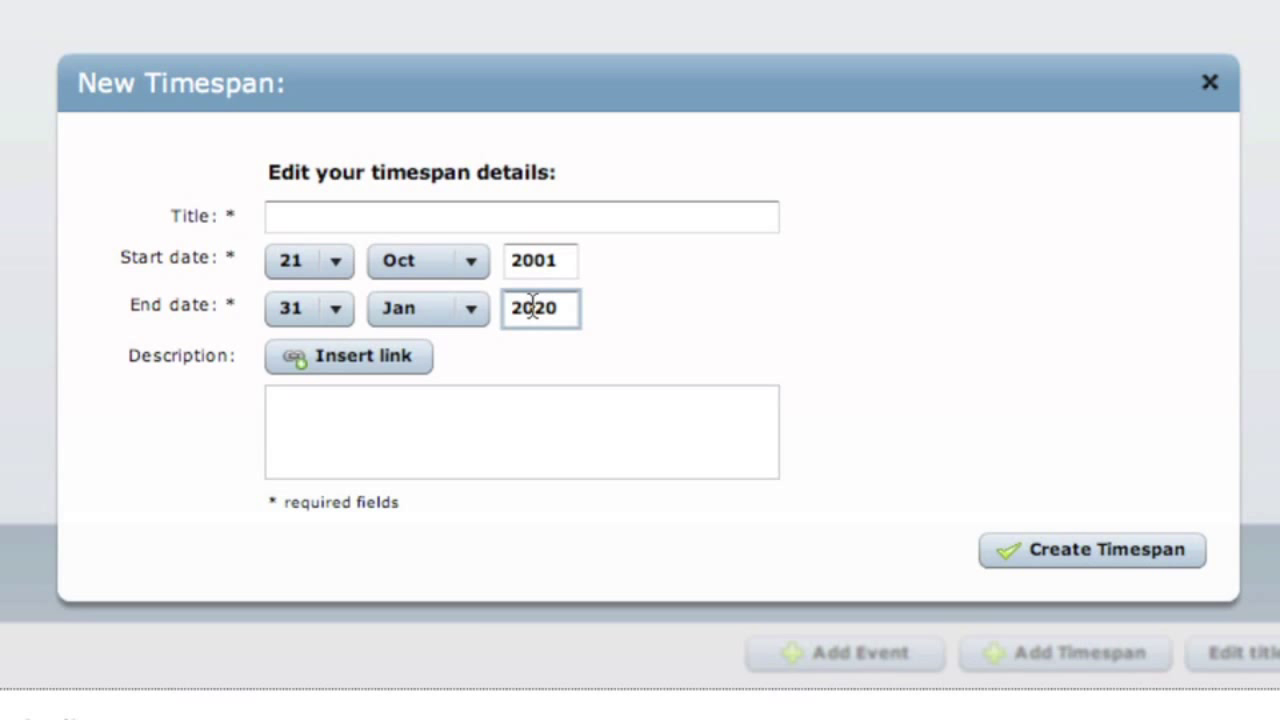
left_click(585, 218)
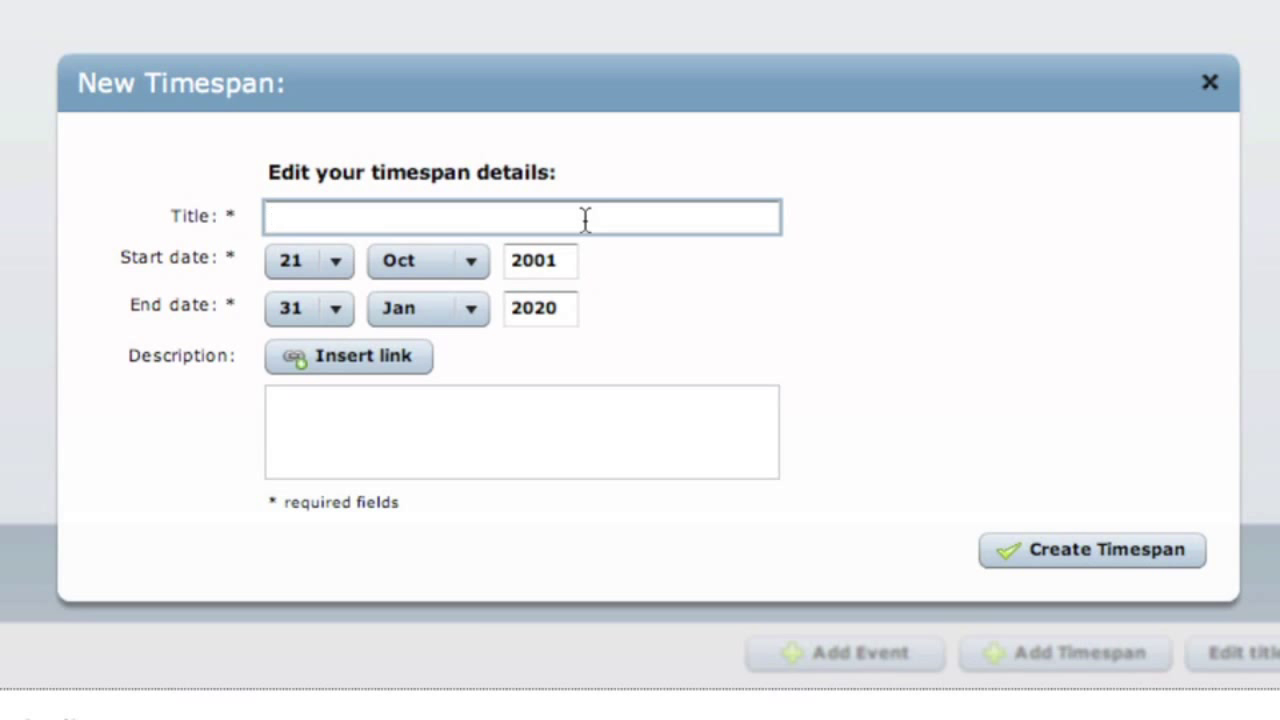
type("iPod History")
left_click(388, 358)
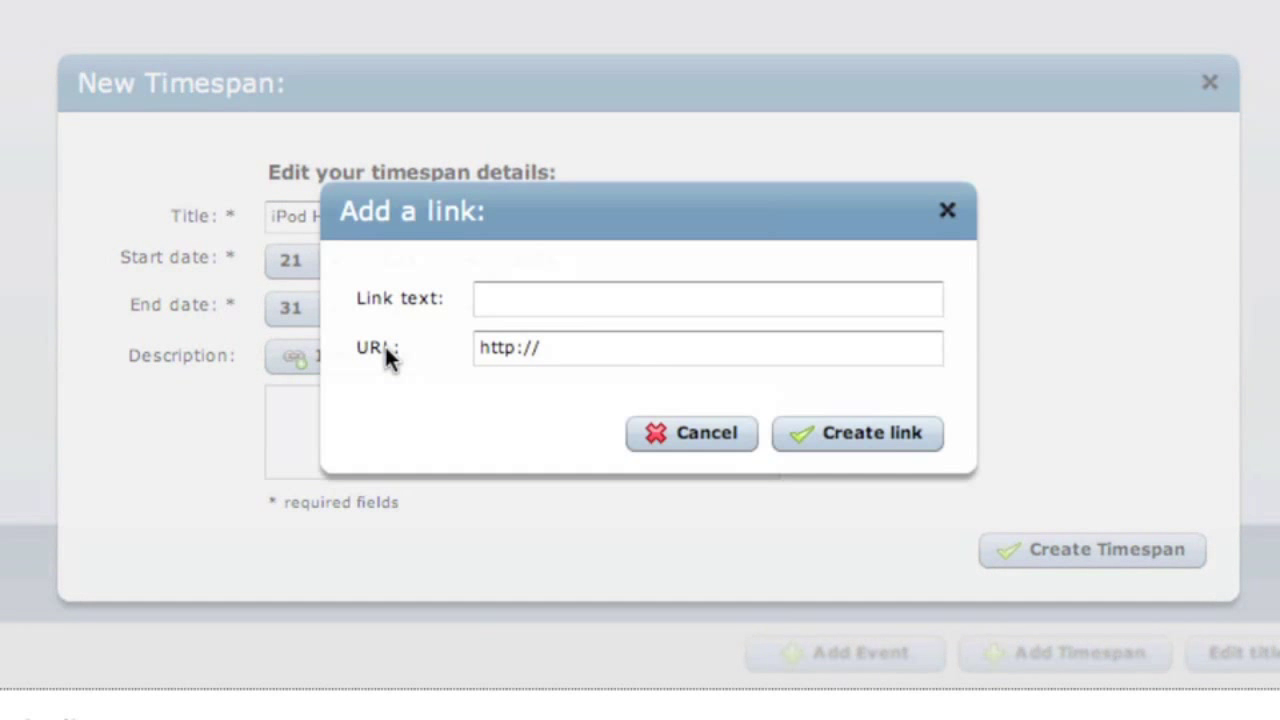
left_click(511, 303)
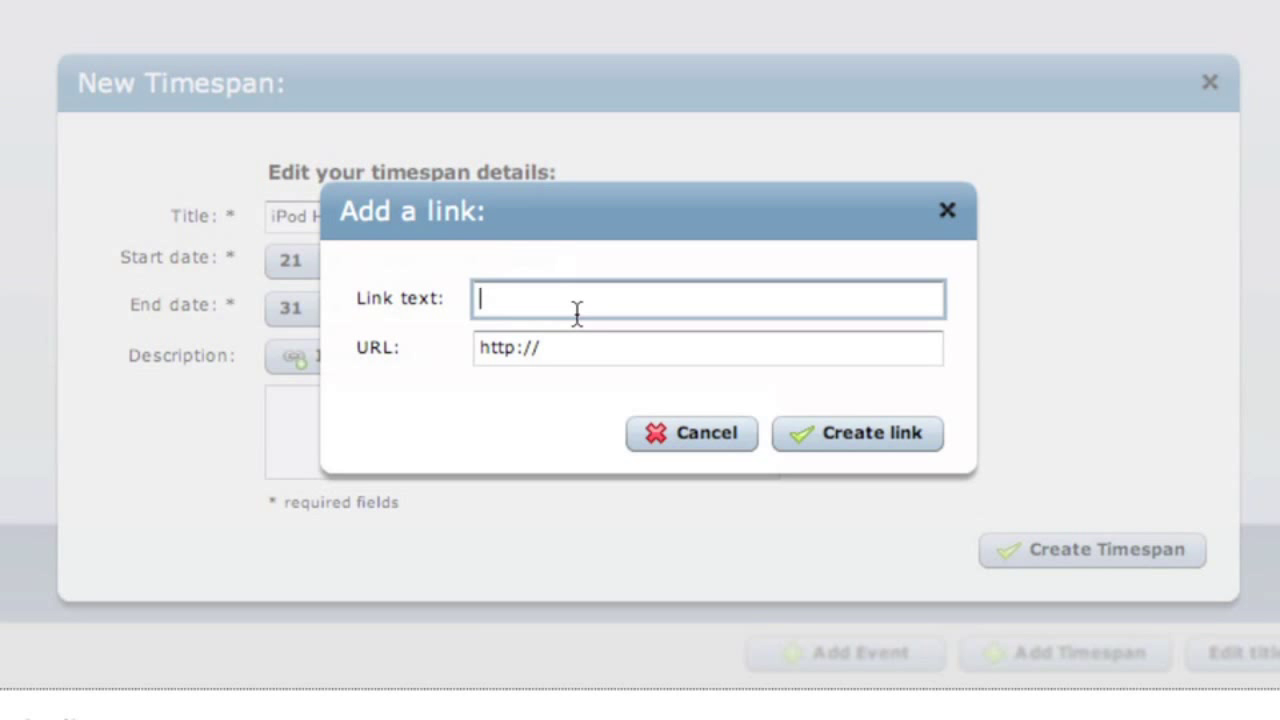
type("iPod")
left_click(591, 349)
type("www.")
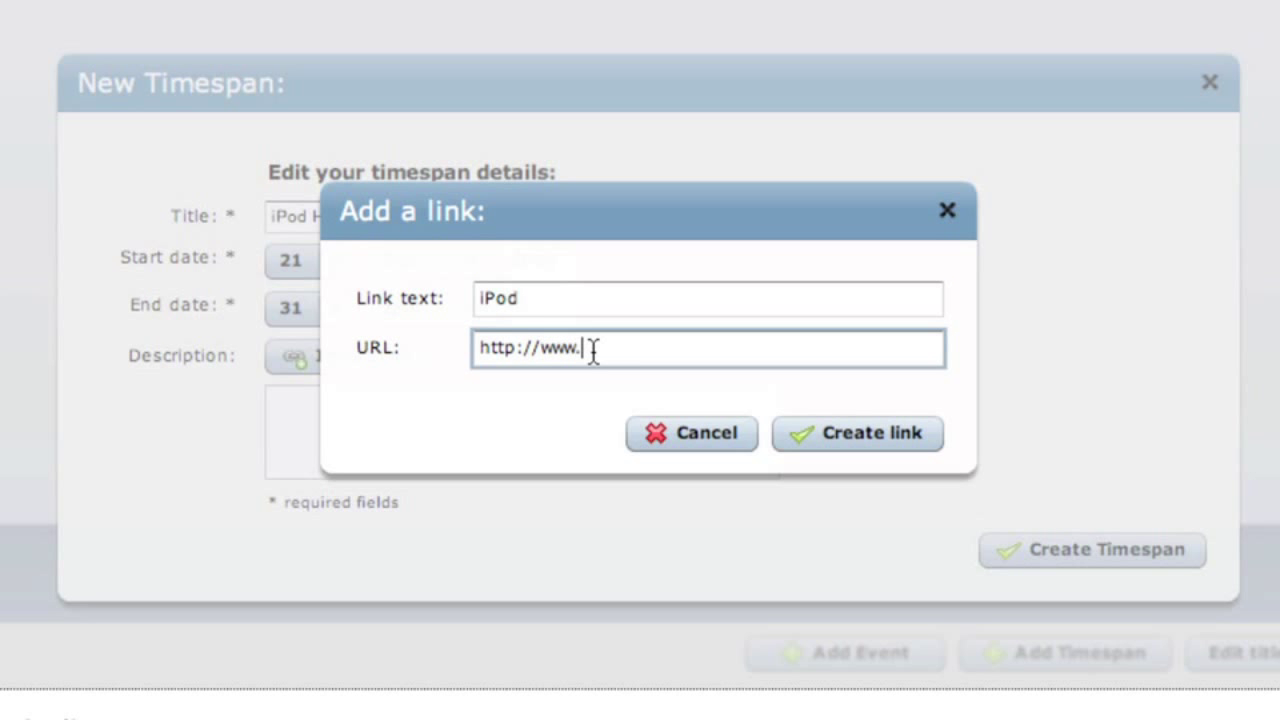
type("apple.com/ipod")
left_click(814, 436)
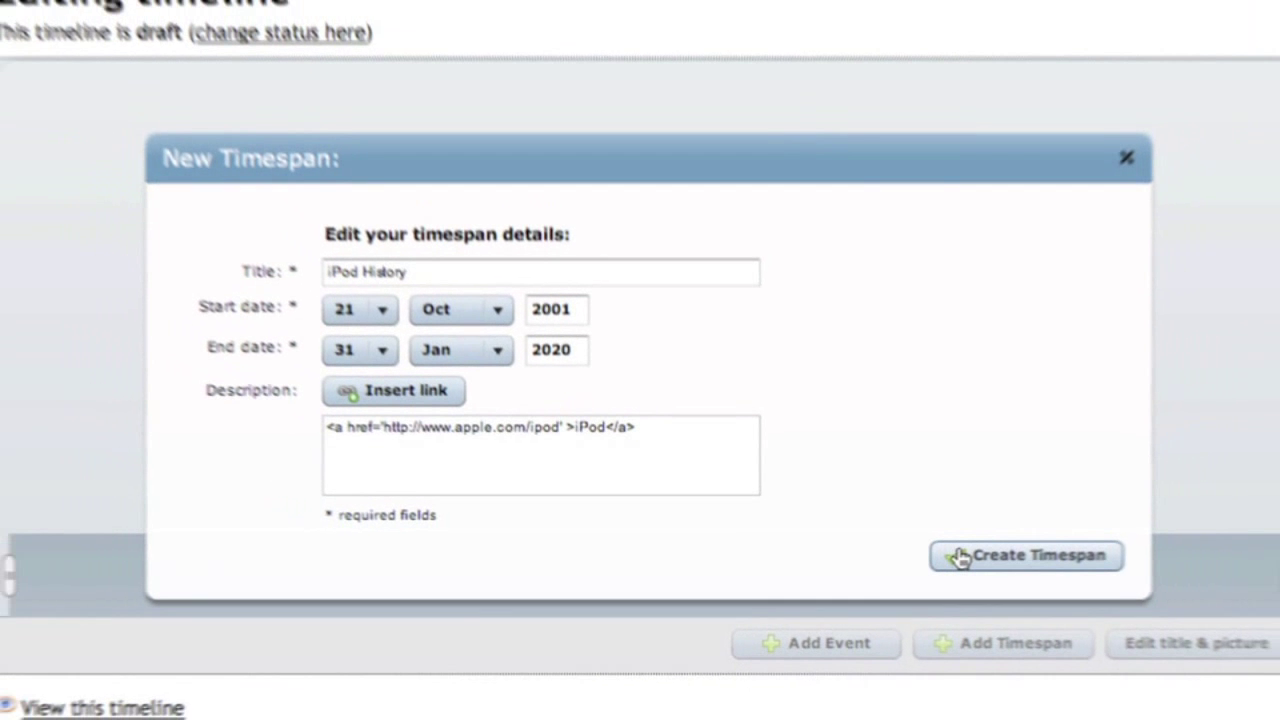
Step: Create the iPod History timespan, and reopen its details from the timeline to review and update them
left_click(1014, 549)
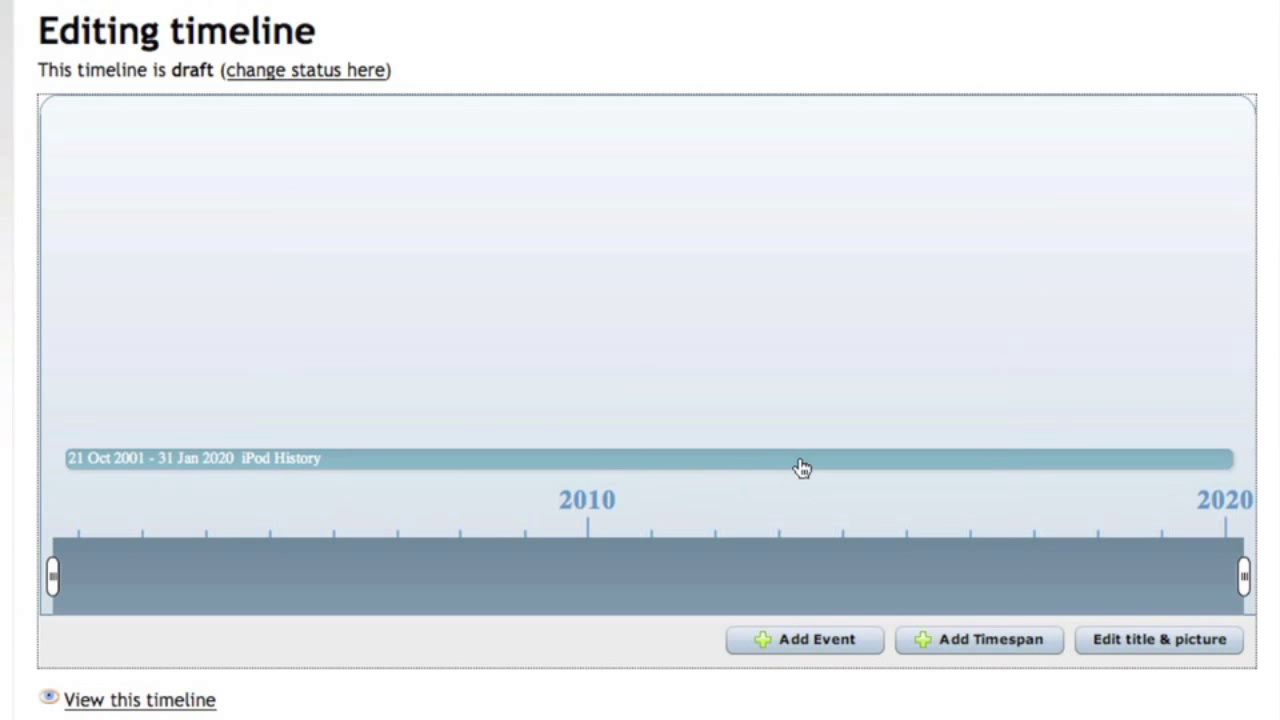
left_click(166, 464)
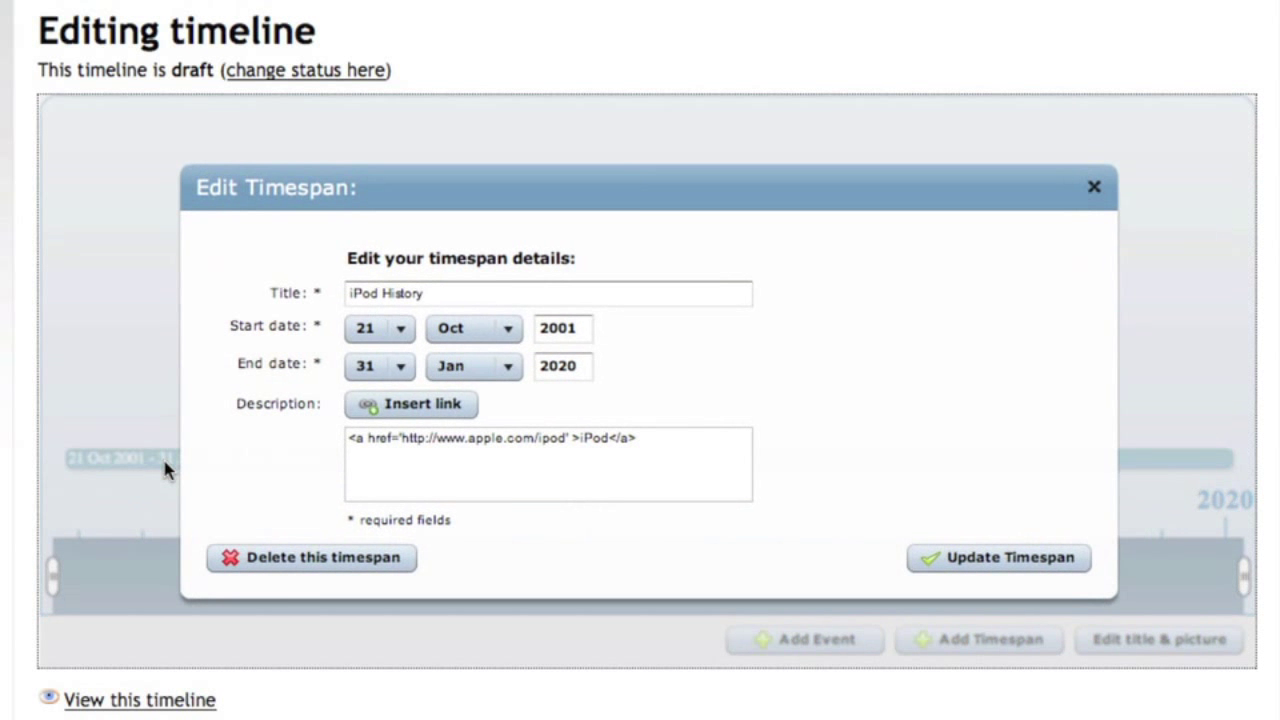
left_click(977, 567)
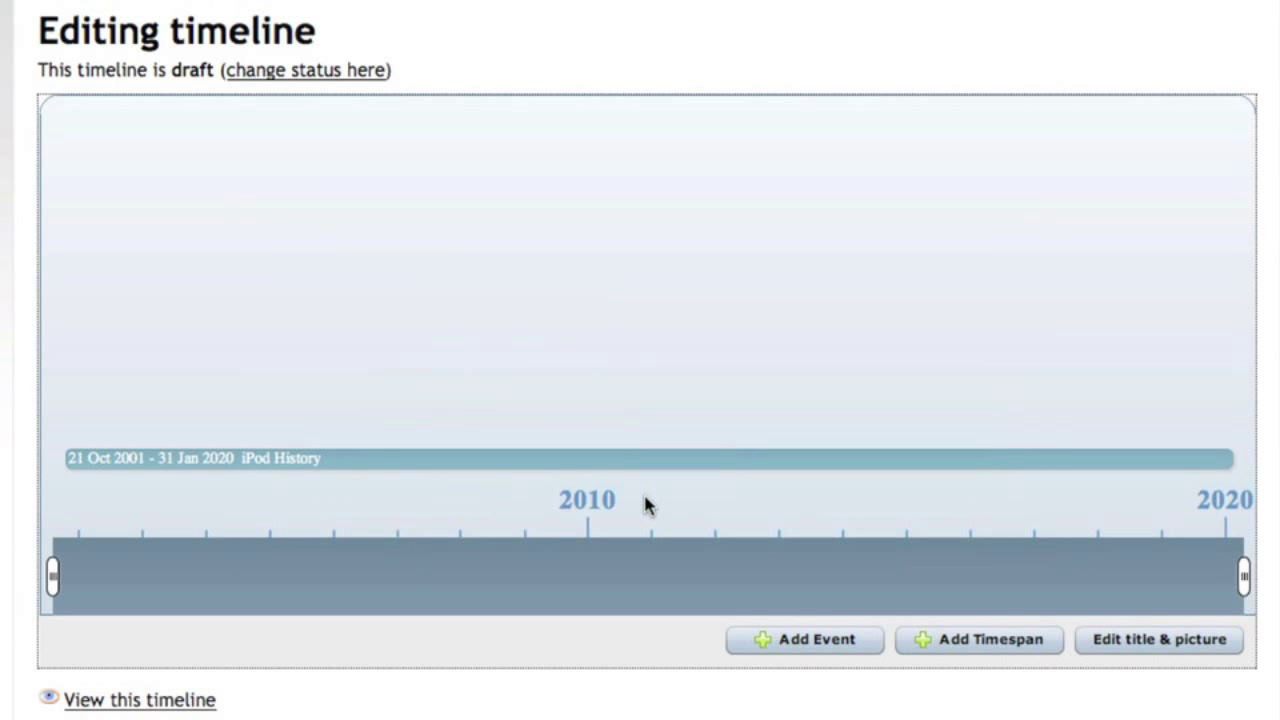
Step: Start a new event and give it the picture of the iPod with a grey menu screen and round scroll wheel
left_click(800, 640)
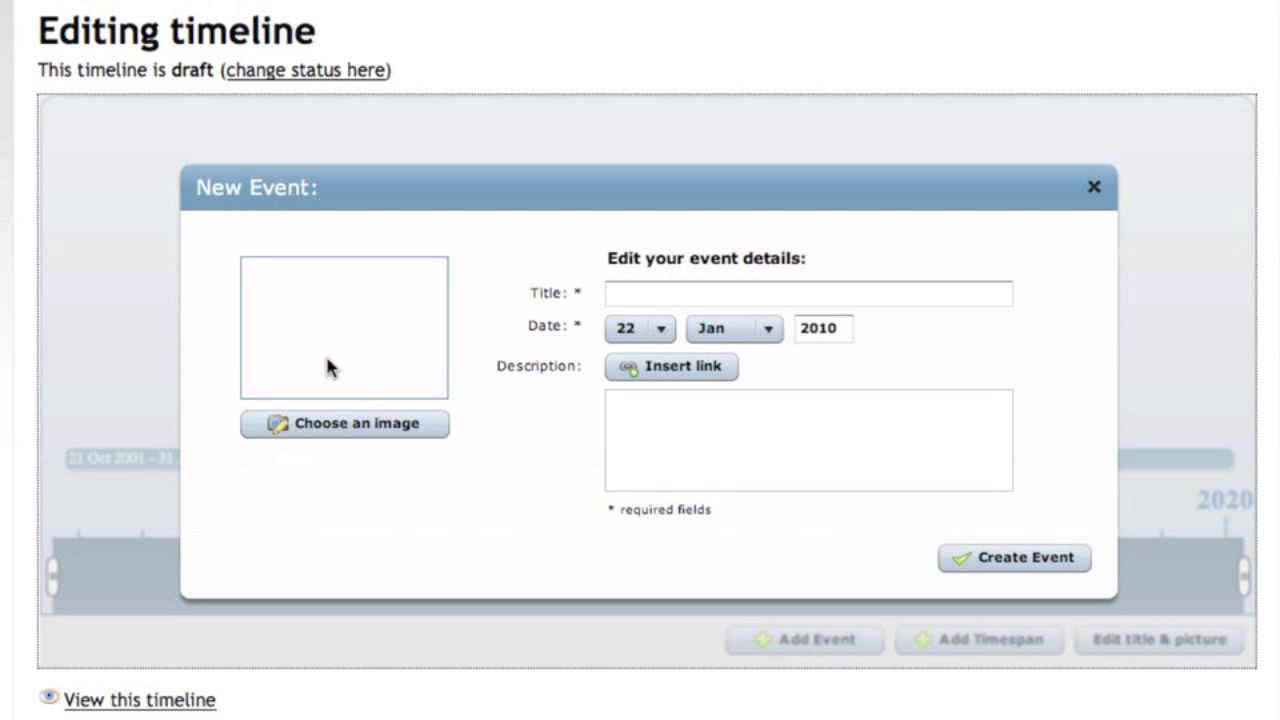
left_click(352, 436)
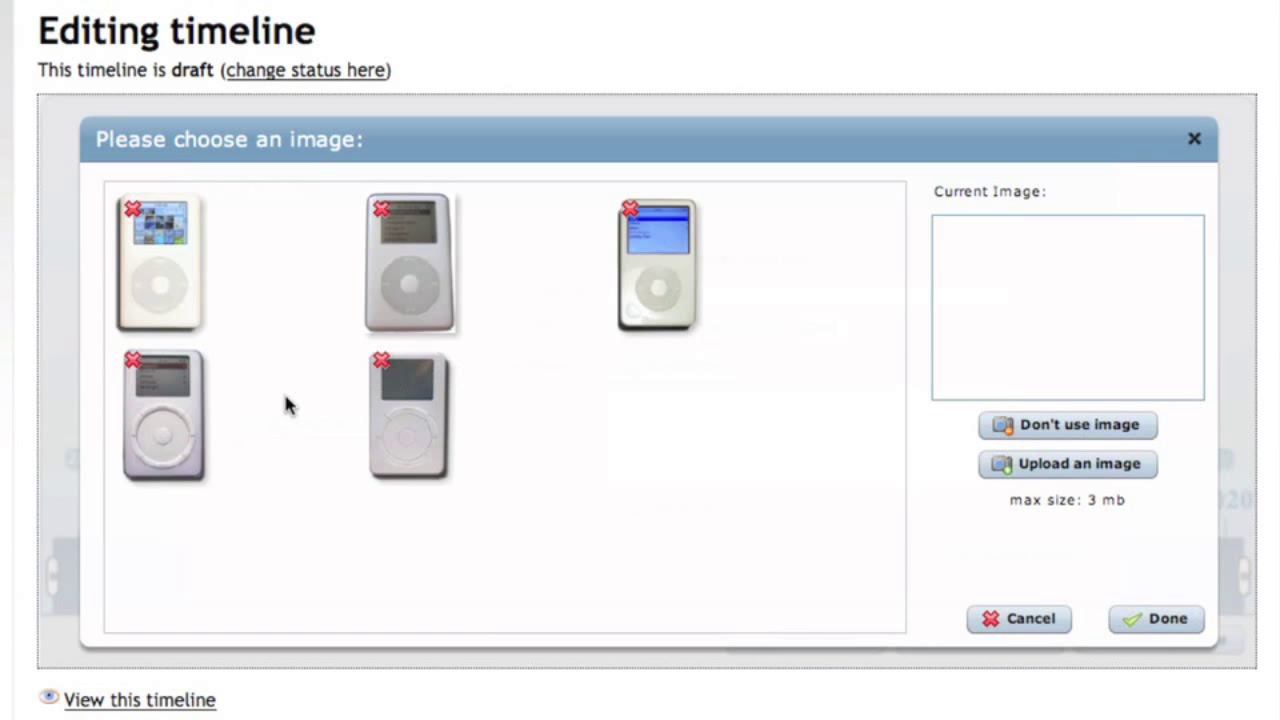
left_click(178, 418)
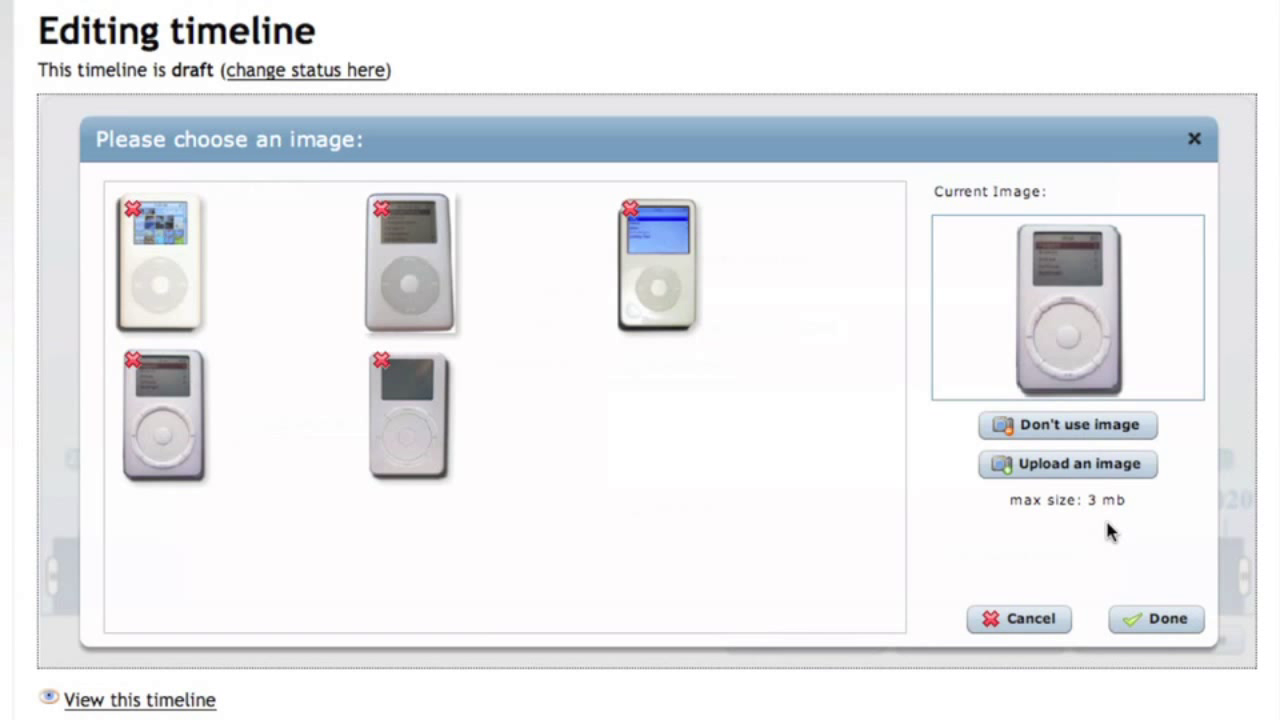
left_click(1152, 622)
Step: Title the new event "iPod Generation One Released"
left_click(854, 297)
type("iPod")
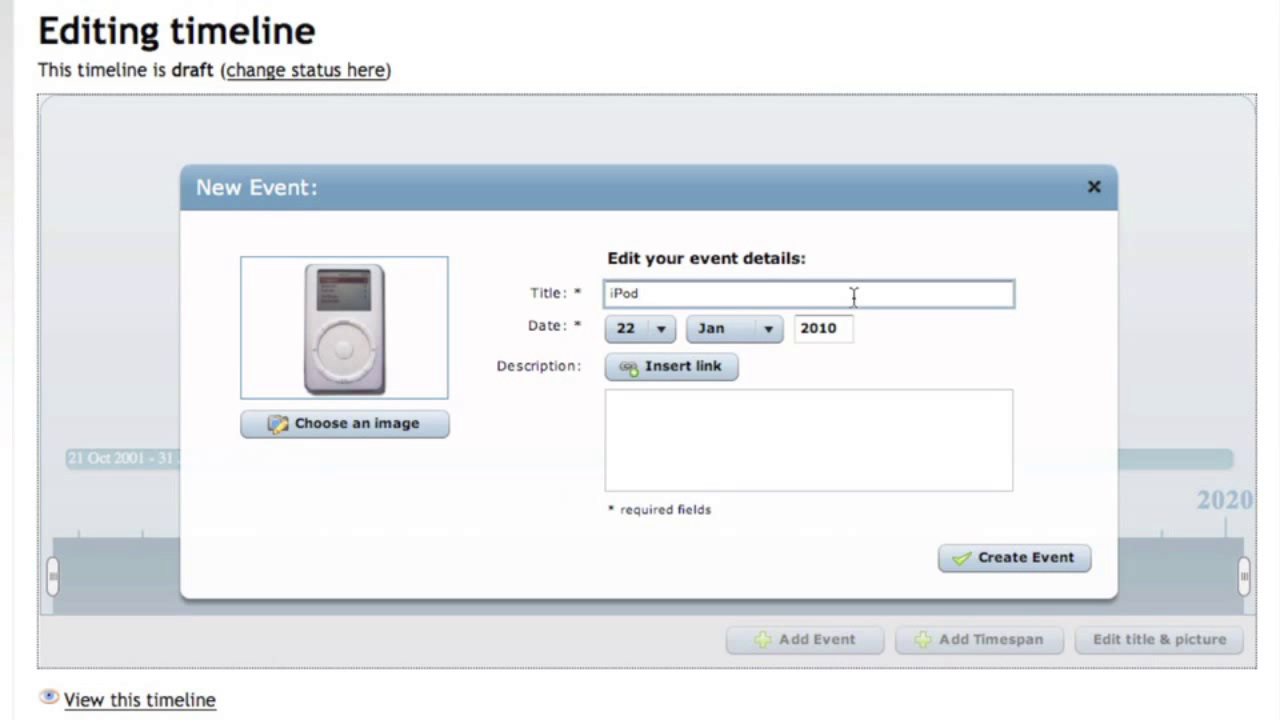
type(" Generation One Released")
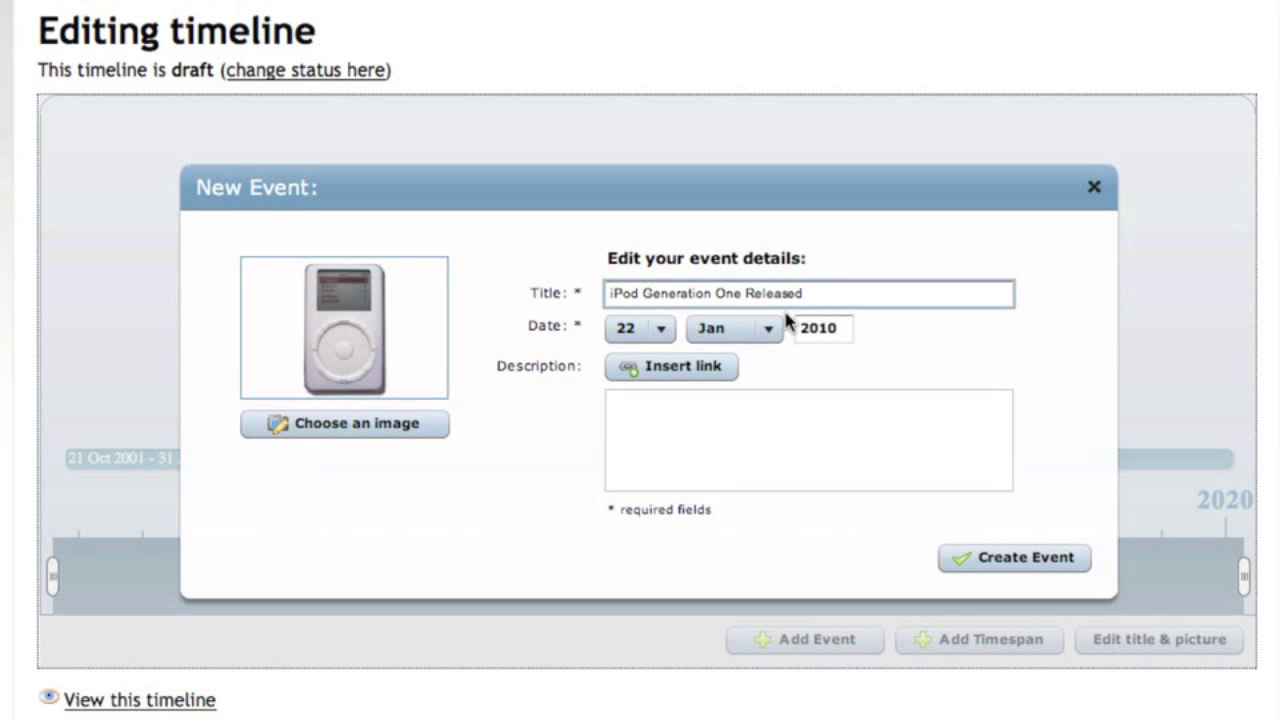
Step: Set the event's date to 21 Oct 2001
left_click(645, 333)
left_click(643, 362)
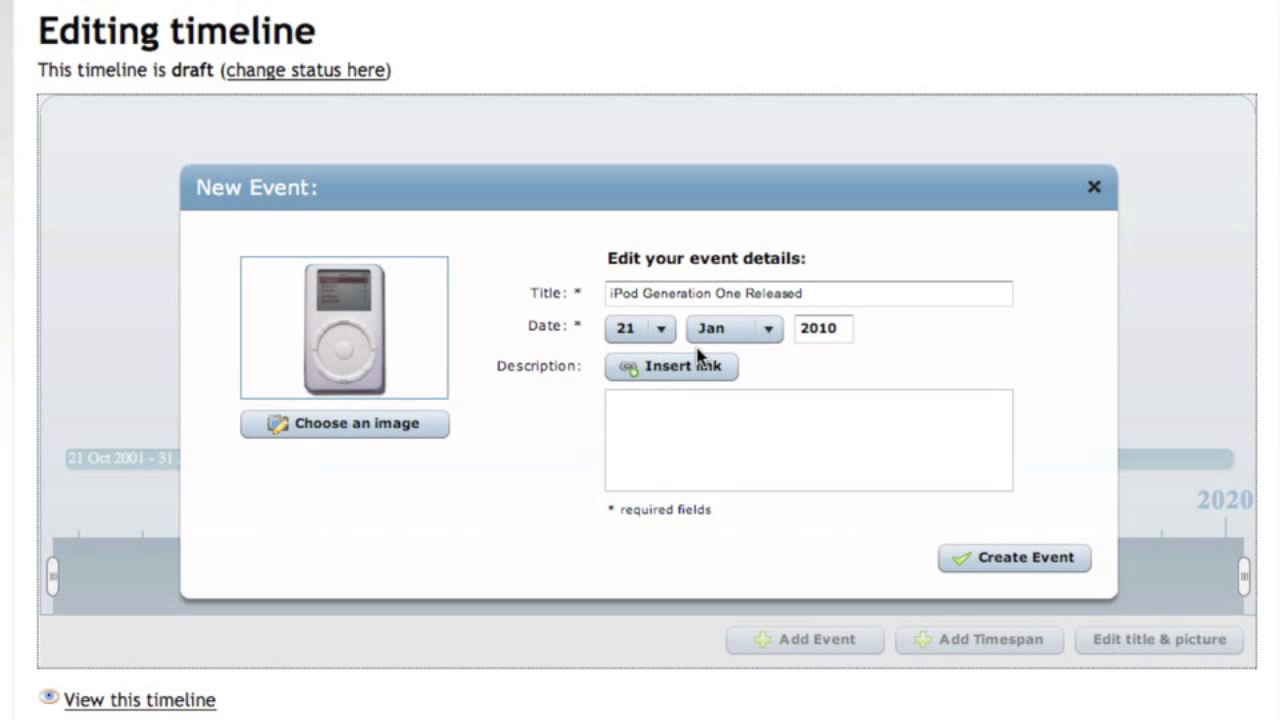
left_click(710, 338)
left_click_drag(777, 385, 766, 468)
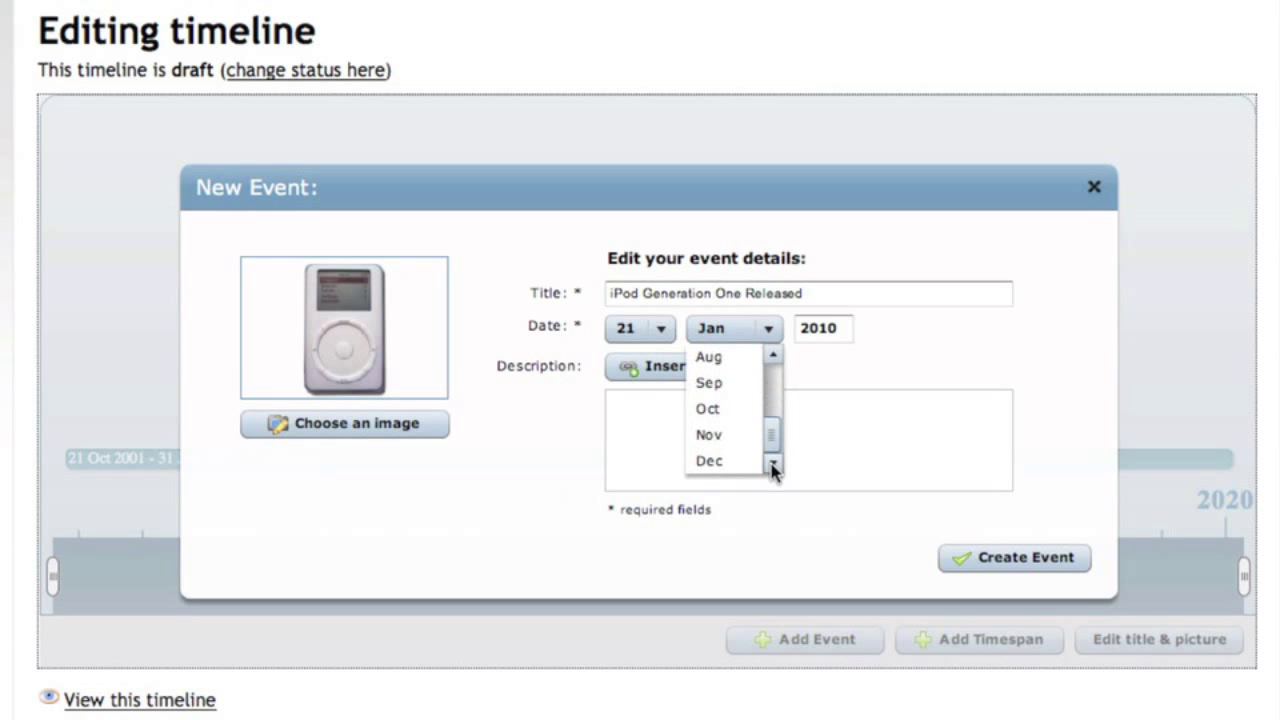
left_click(735, 412)
left_click(830, 340)
key("BackSpace")
key("BackSpace")
type("01")
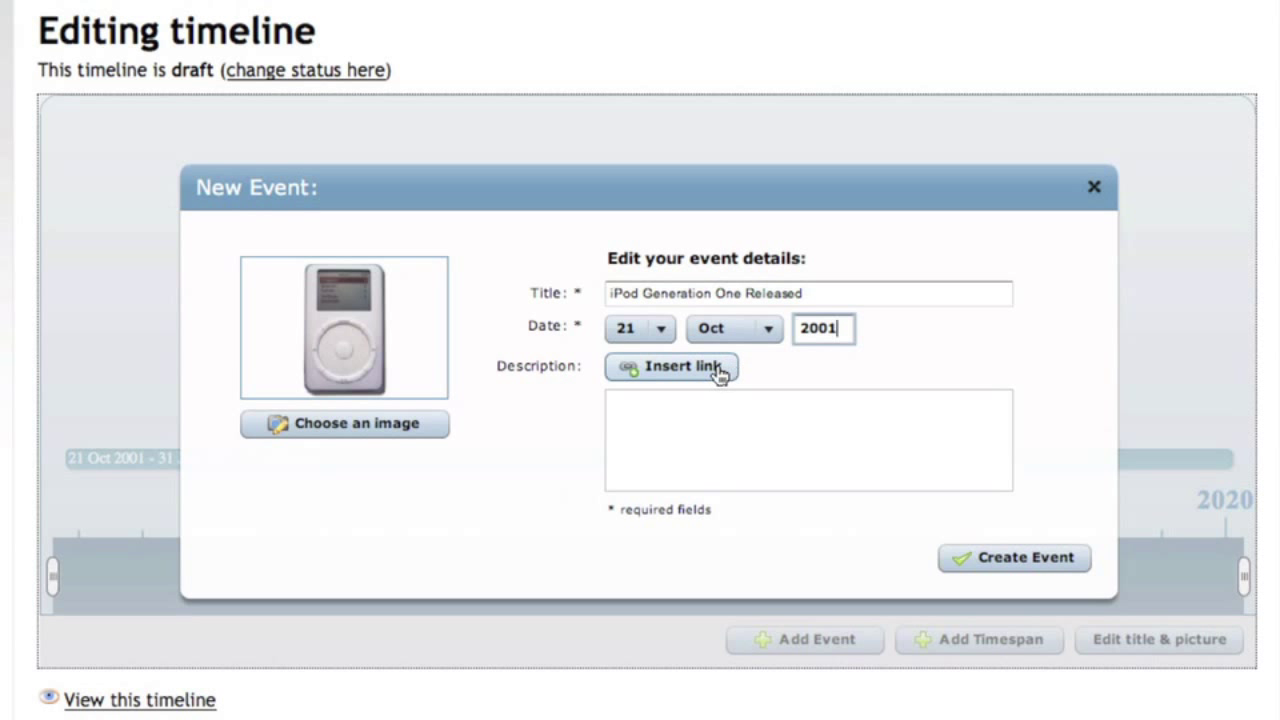
Step: Enter the event description "Apple Computer releases the first generation of it's MP3 player."
left_click(717, 412)
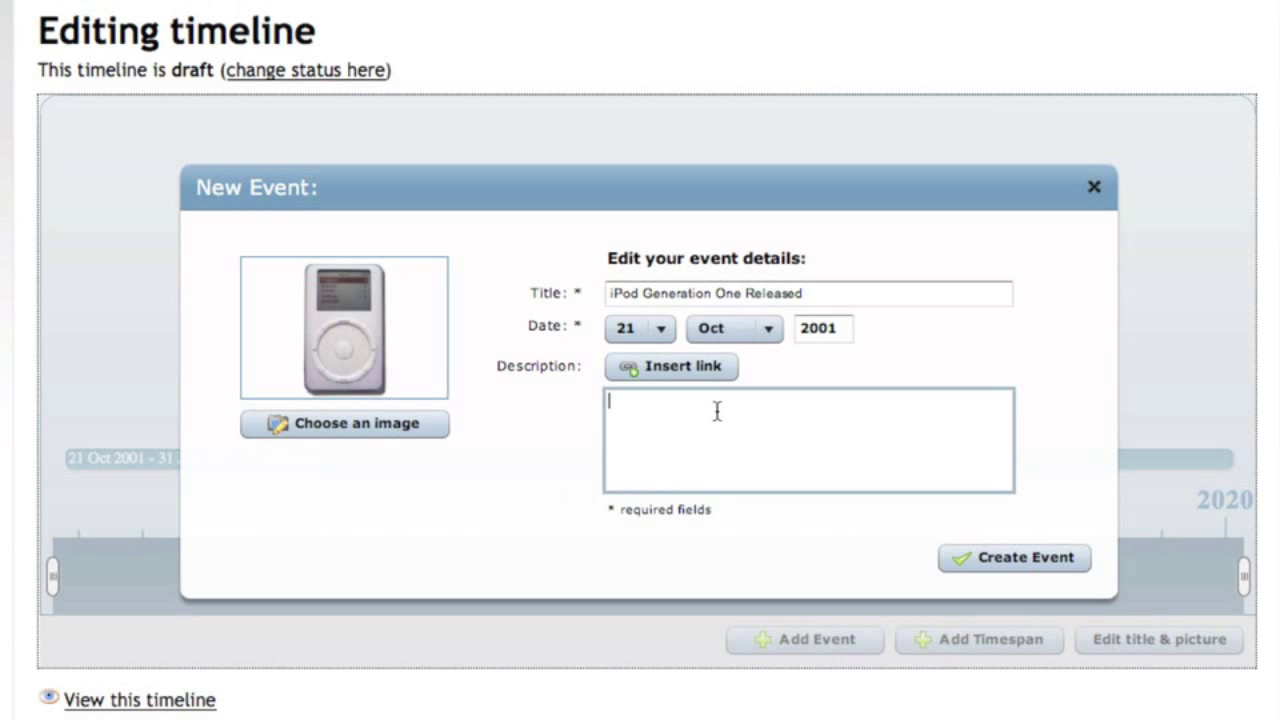
type("T")
key("BackSpace")
type("Apple Computer releases te")
key("BackSpace")
type("he first")
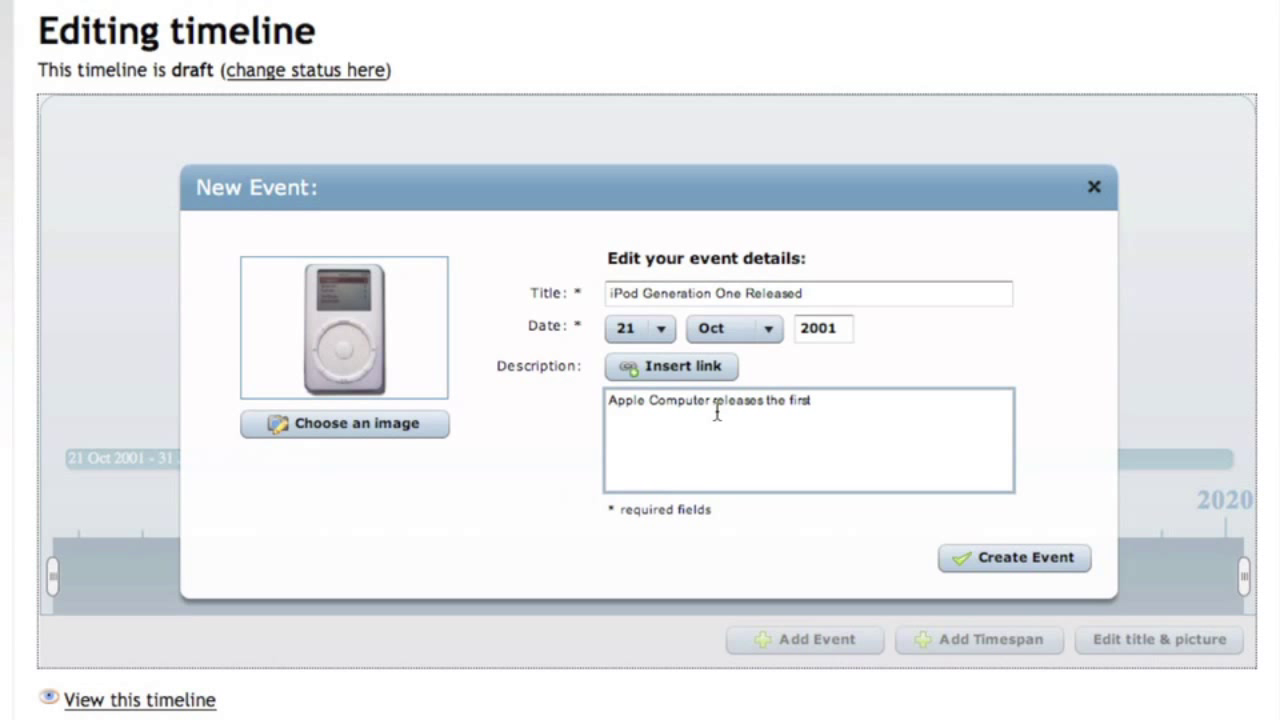
type(" generation of it's")
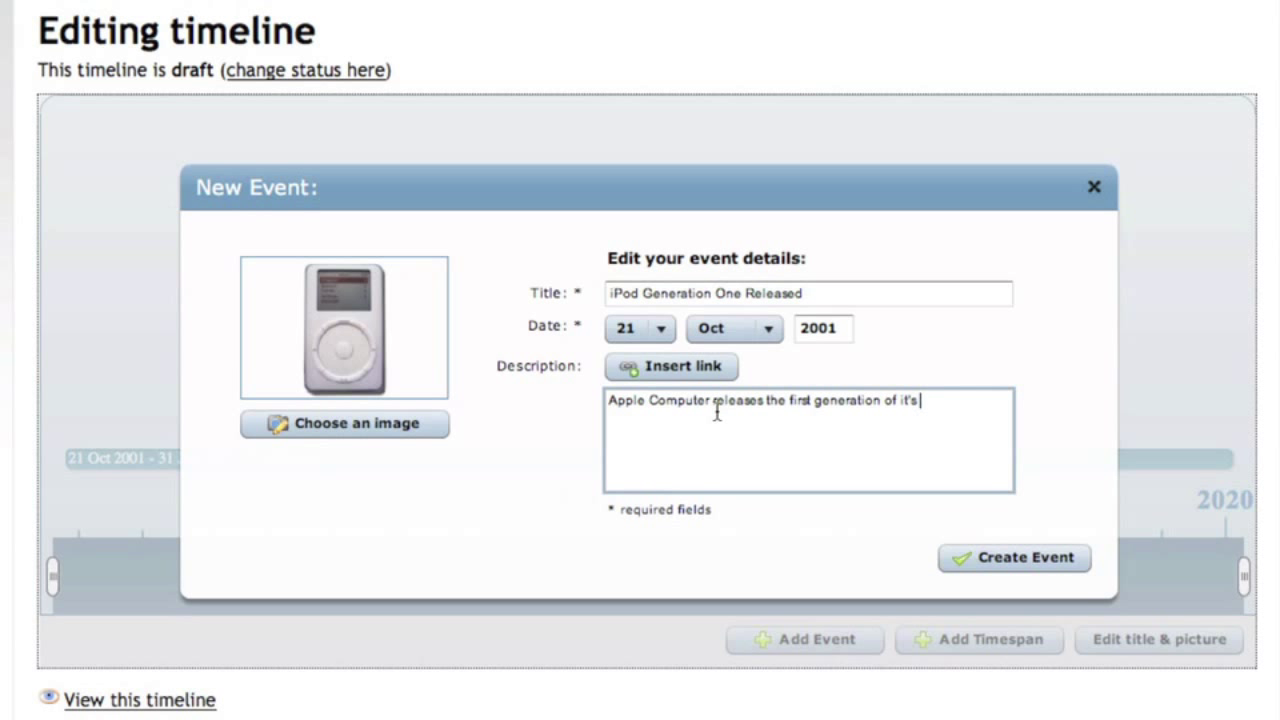
type(" MP3 player.")
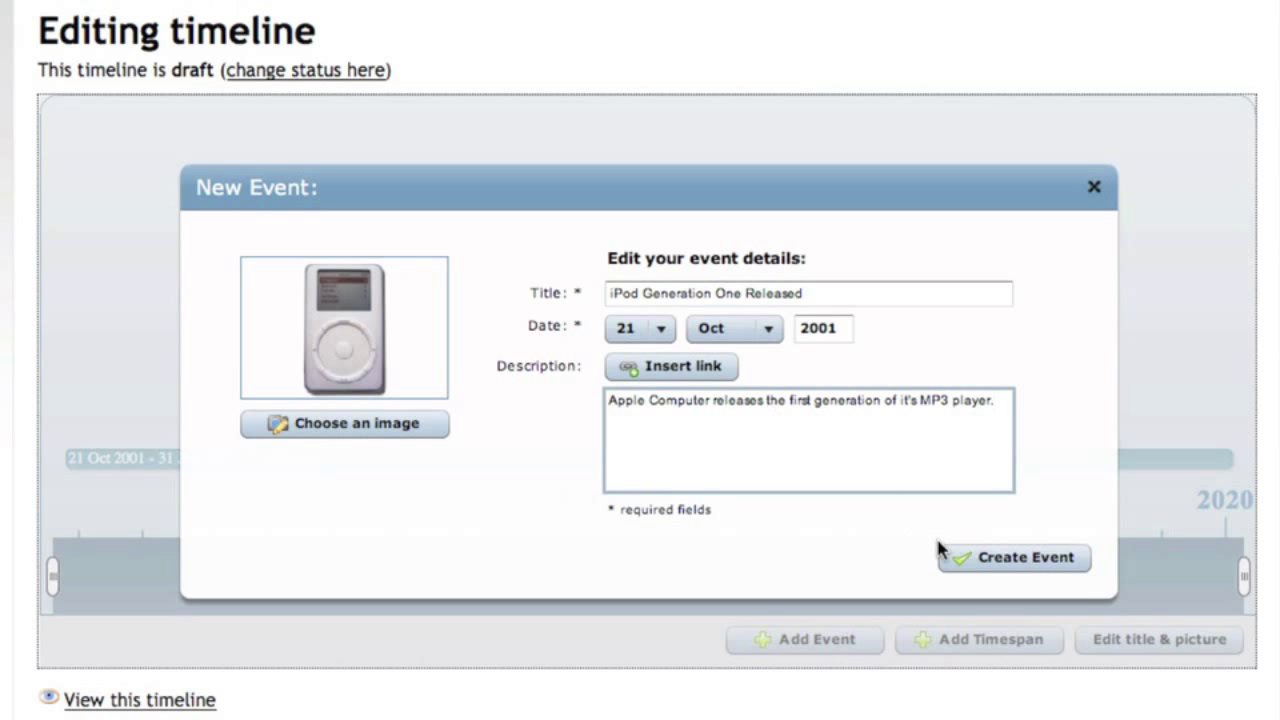
Step: Create the iPod Generation One Released event, and reopen its details from the timeline to review and close them
left_click(992, 568)
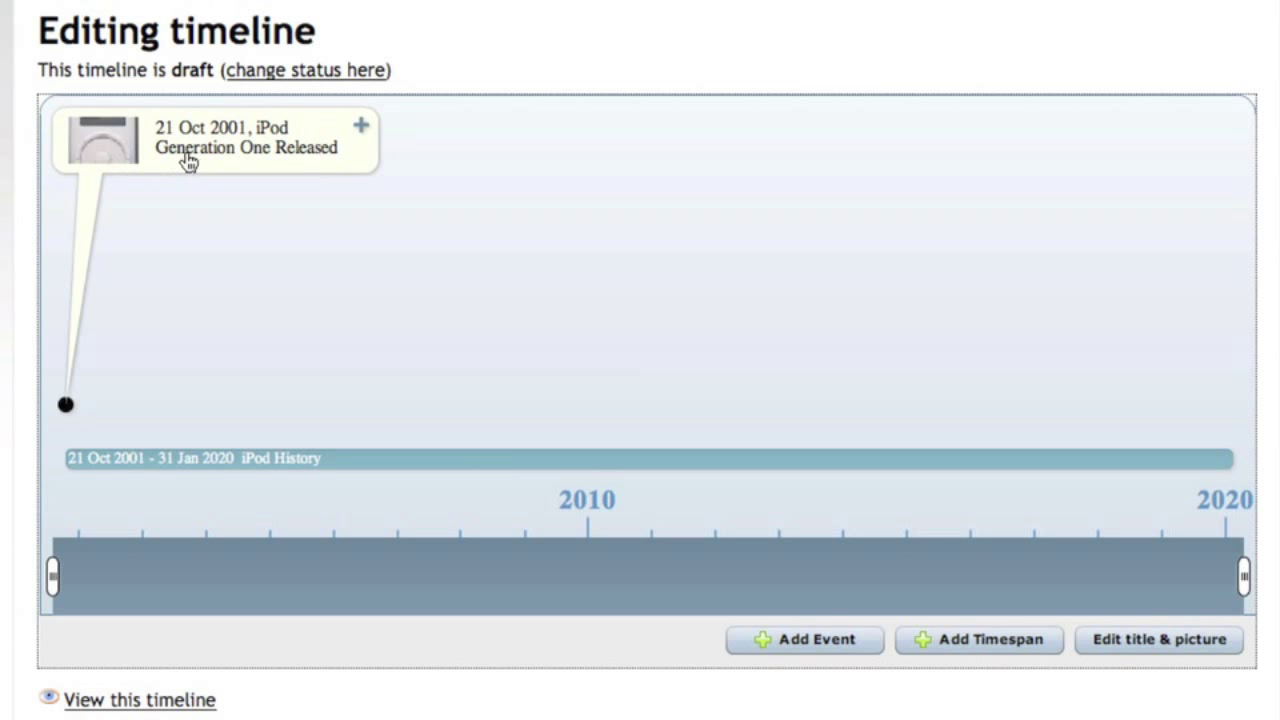
left_click(120, 147)
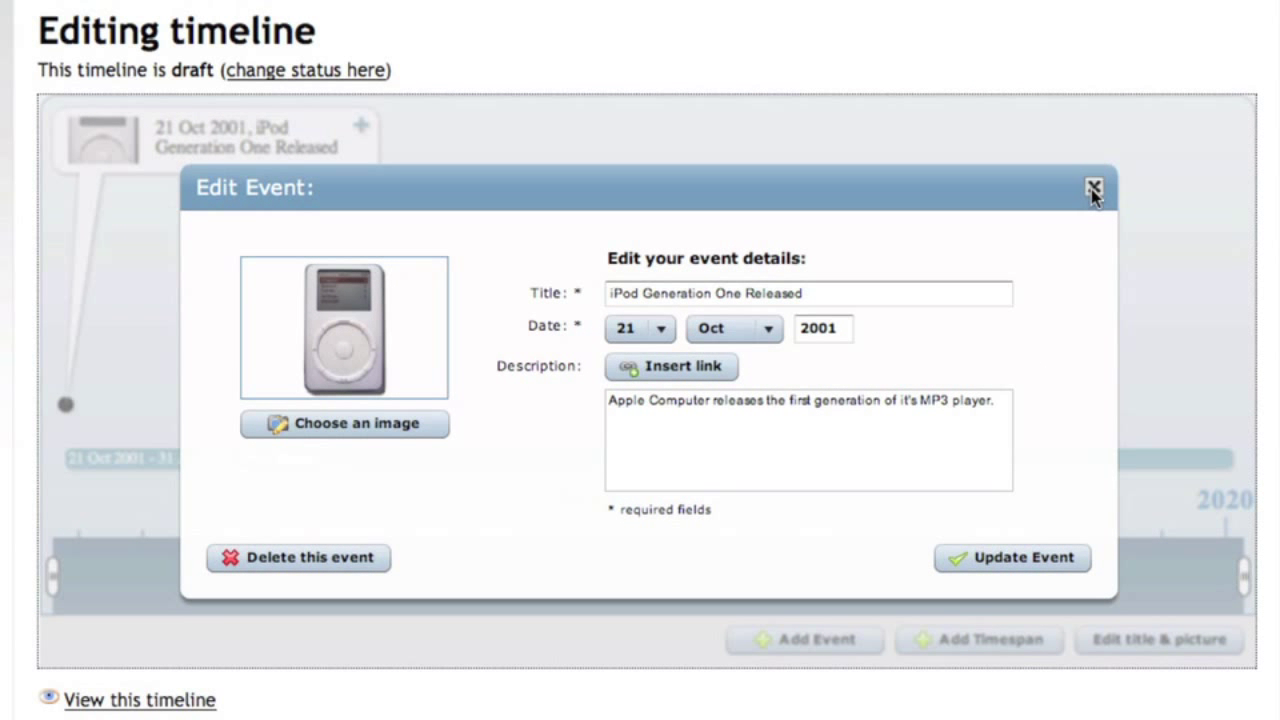
left_click(1093, 188)
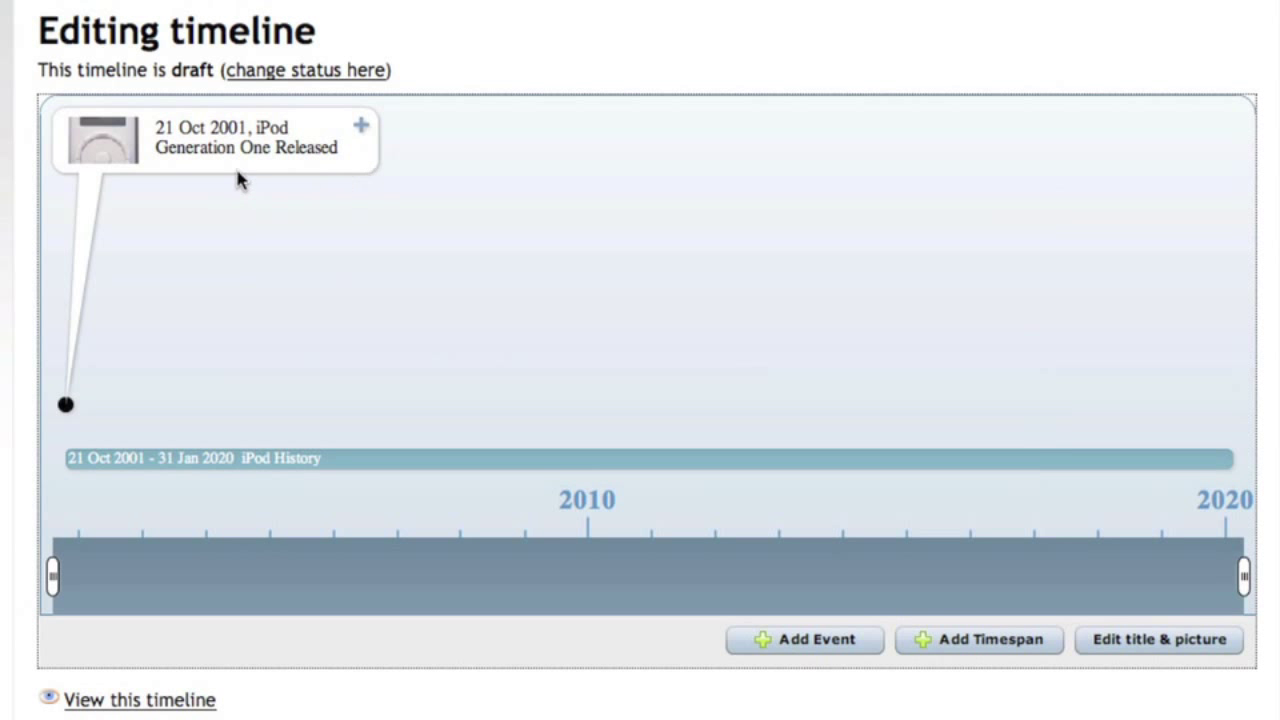
Step: Start a new event with the image of the white iPod showing a photo grid, and title it "iPod Photo Released"
left_click(828, 645)
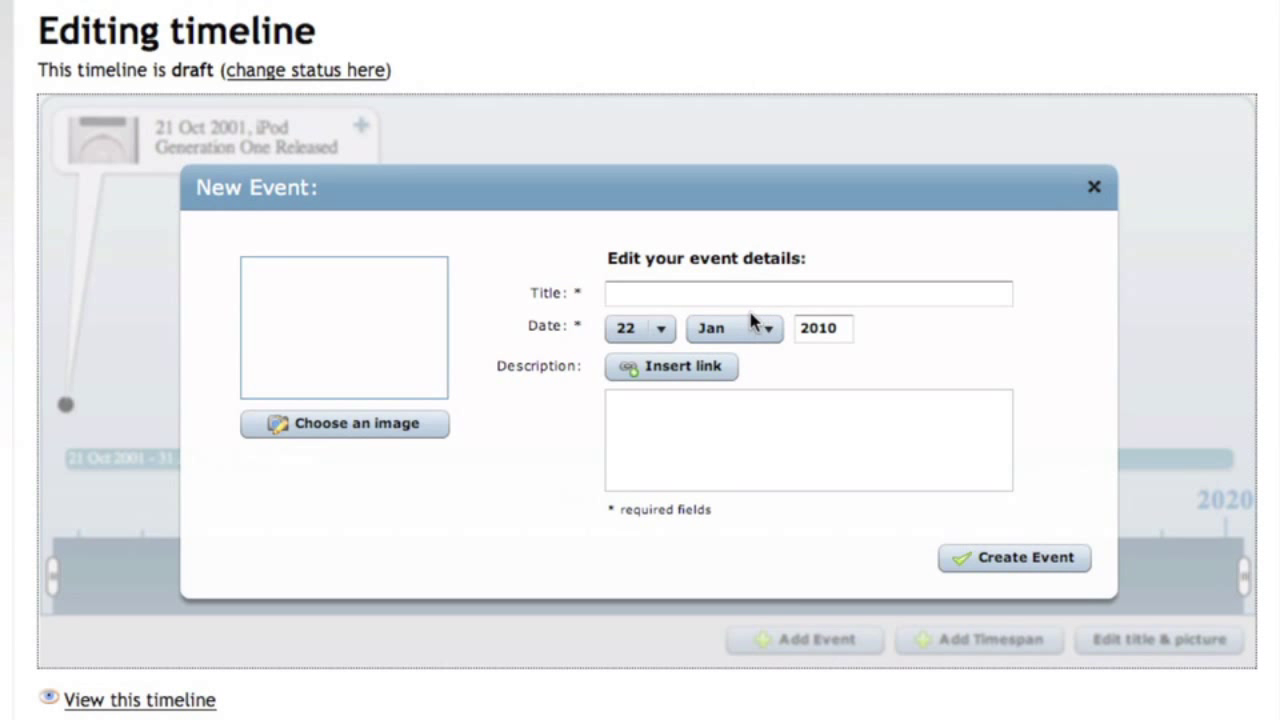
left_click(400, 427)
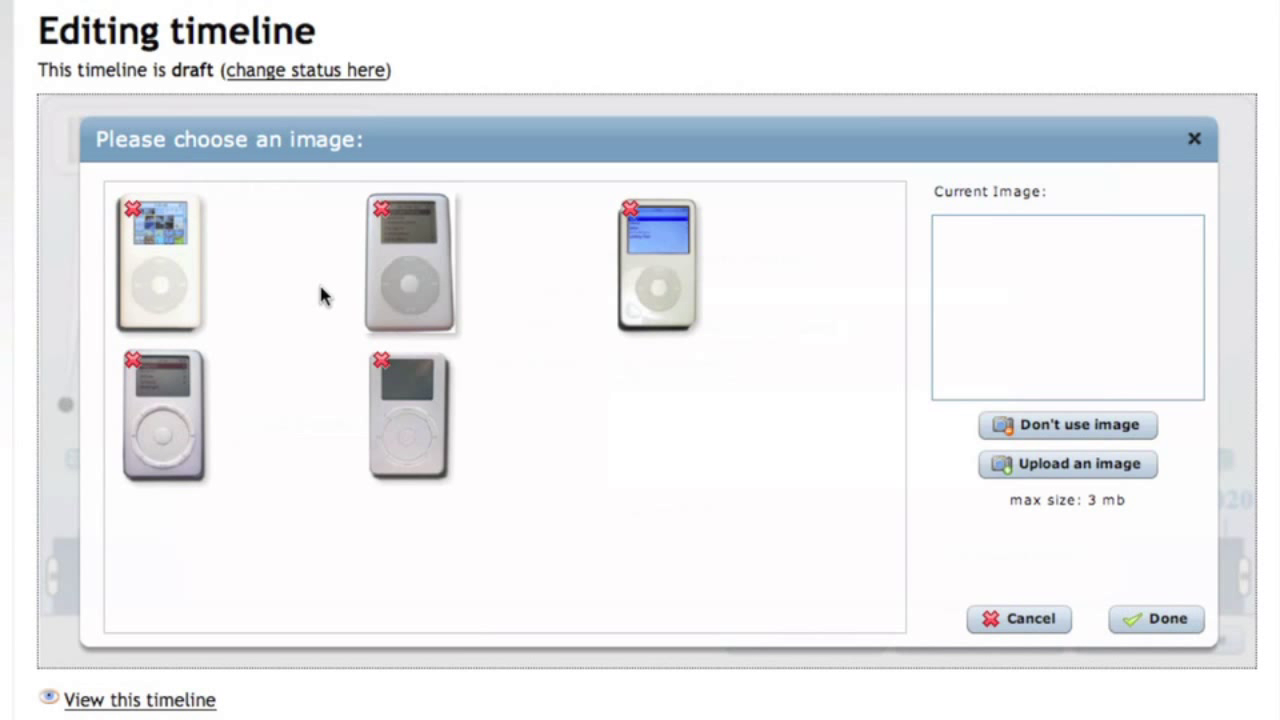
left_click(181, 282)
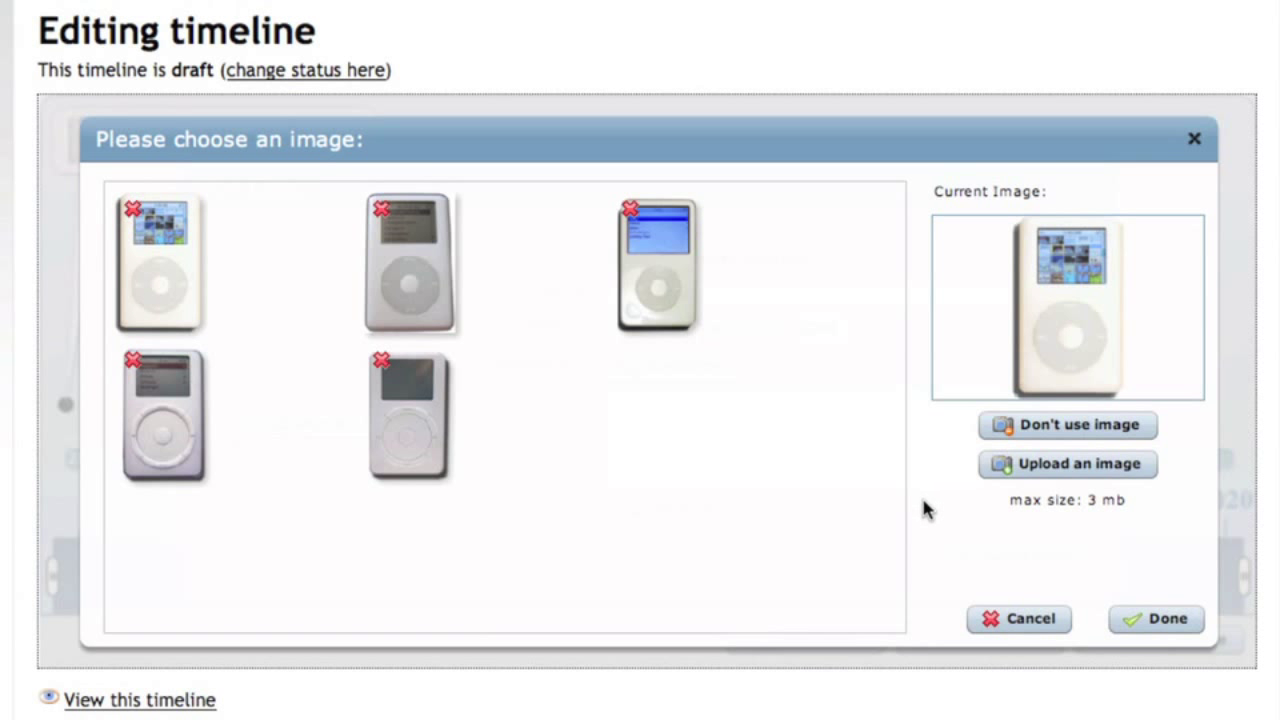
left_click(1120, 618)
left_click(941, 291)
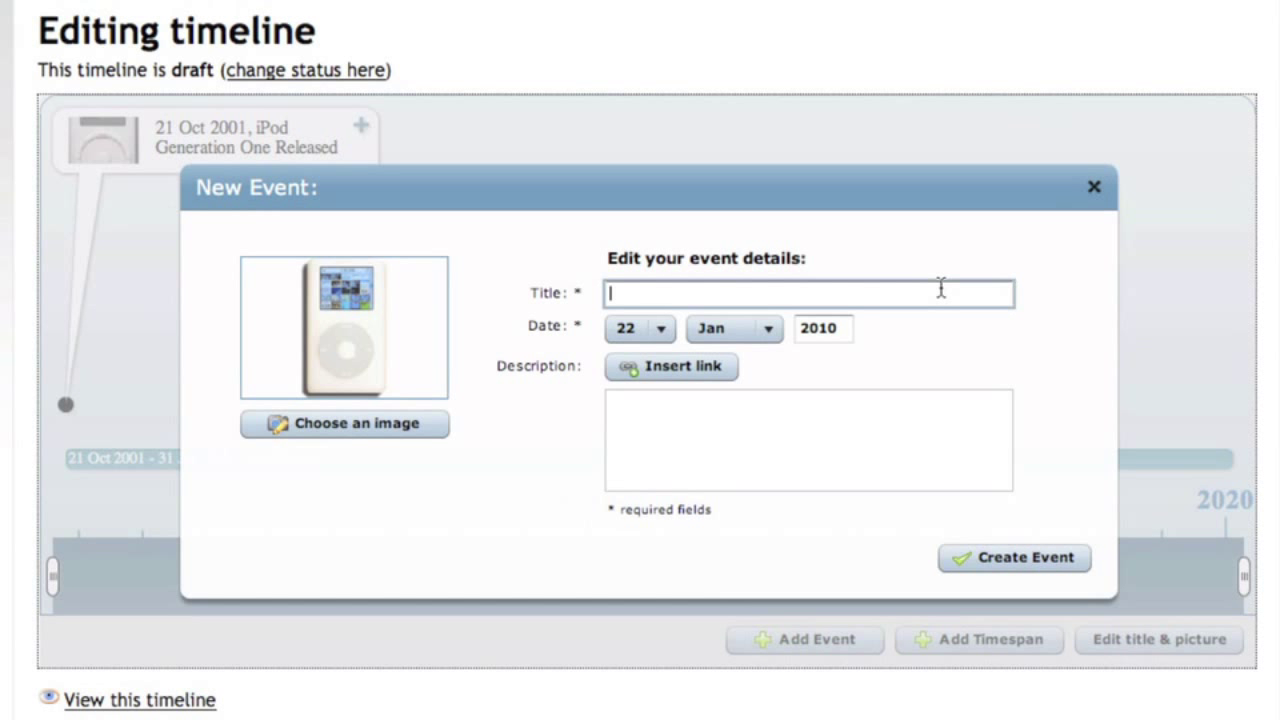
type("iPod Photo Released")
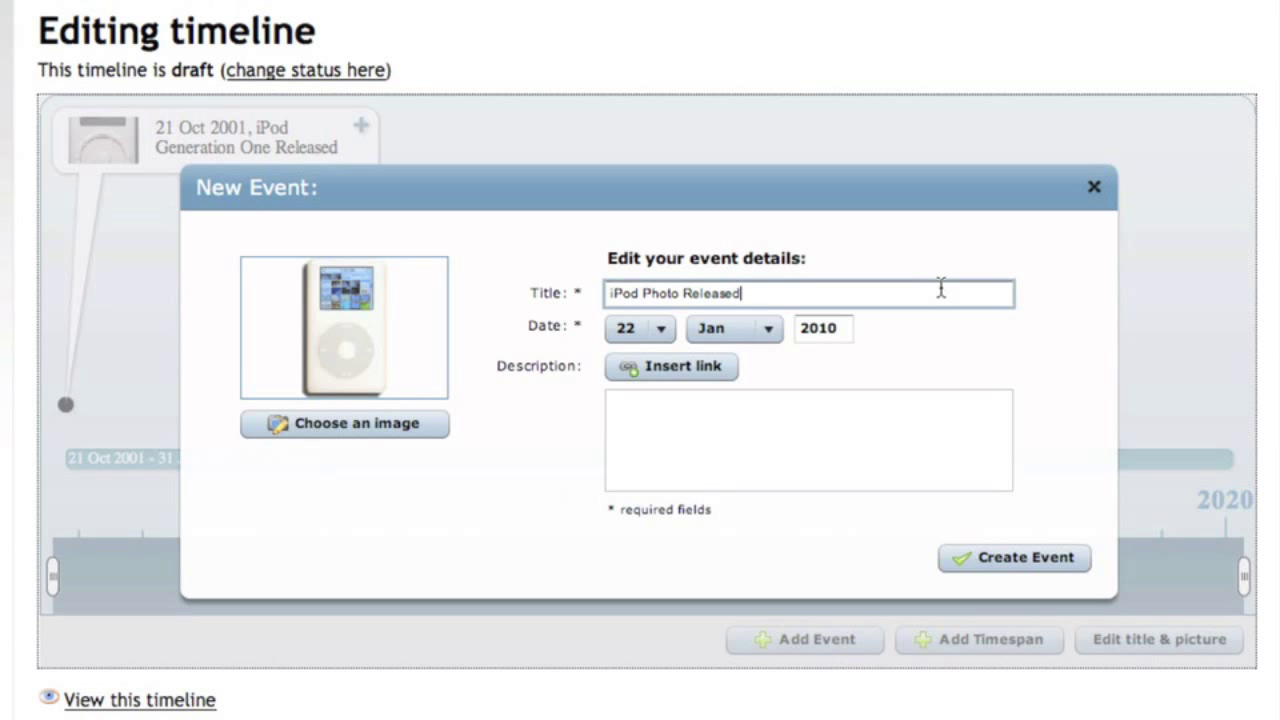
Step: Enter the event description "iPod Photo Released that allows users to view pictures on their iPods."
left_click(746, 428)
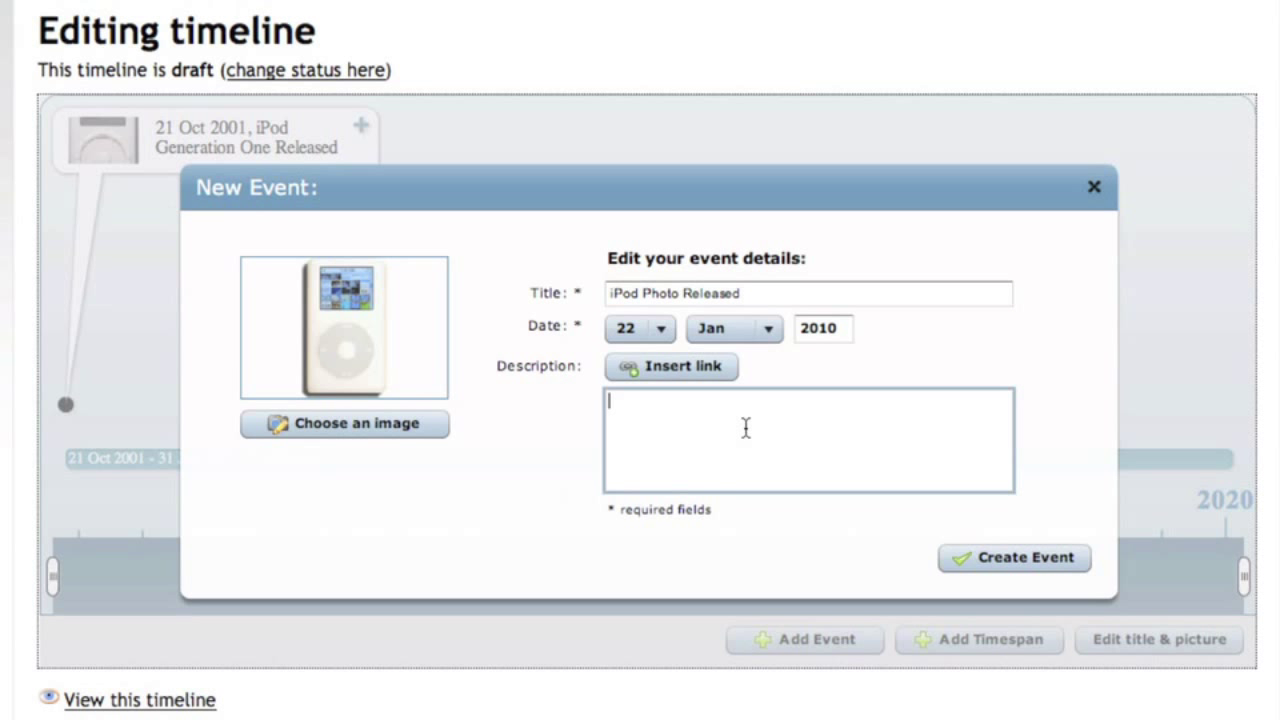
double_click(743, 293)
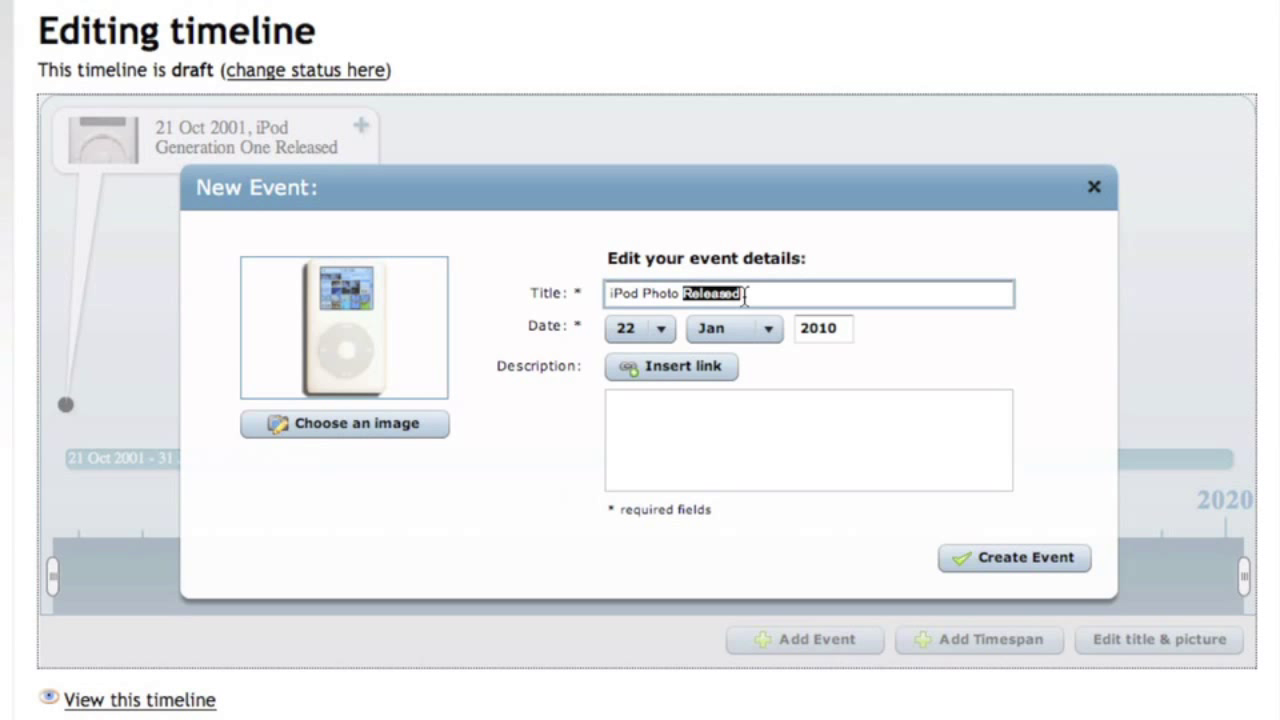
left_click_drag(745, 293, 425, 295)
key("super+c")
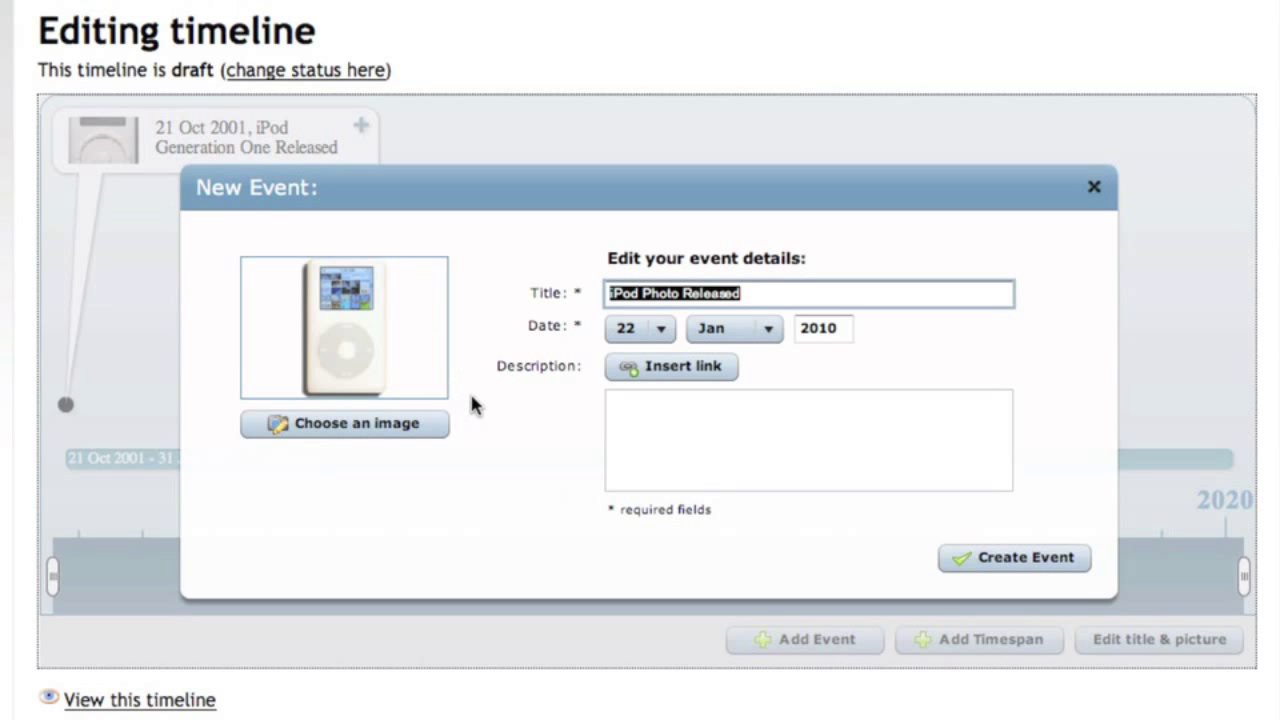
left_click(620, 430)
key("super+v")
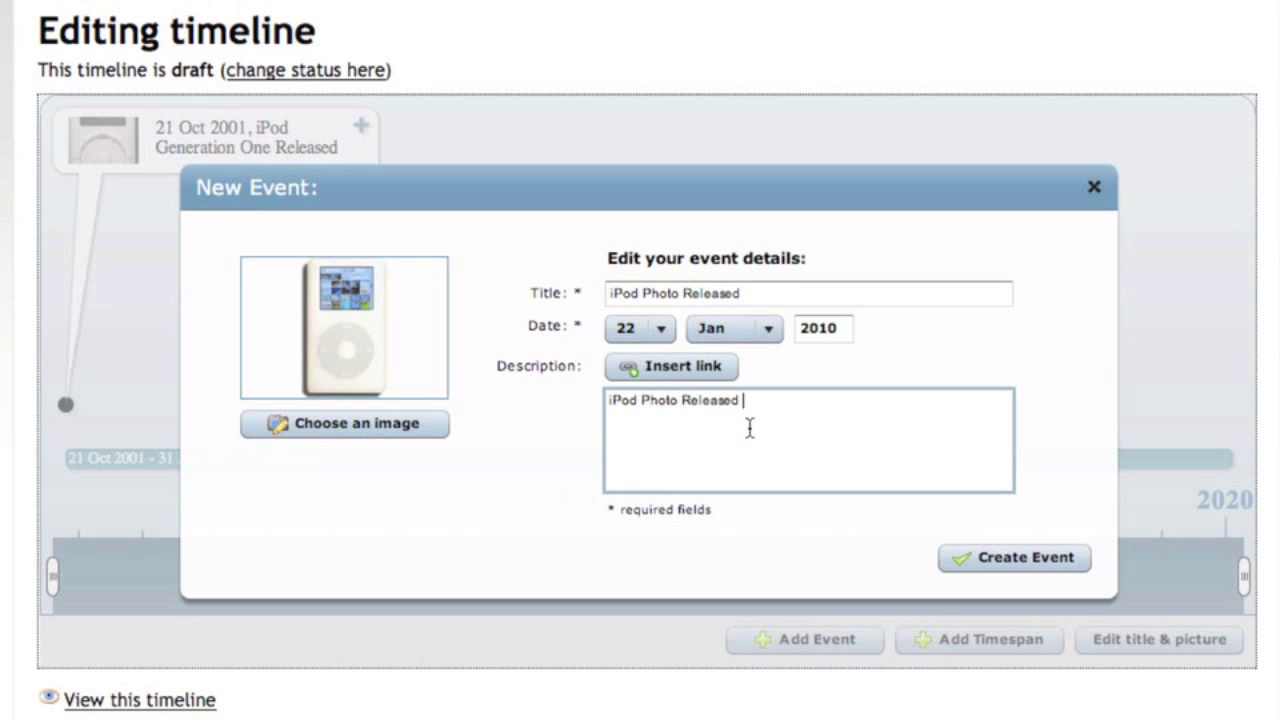
type("that allows users to view")
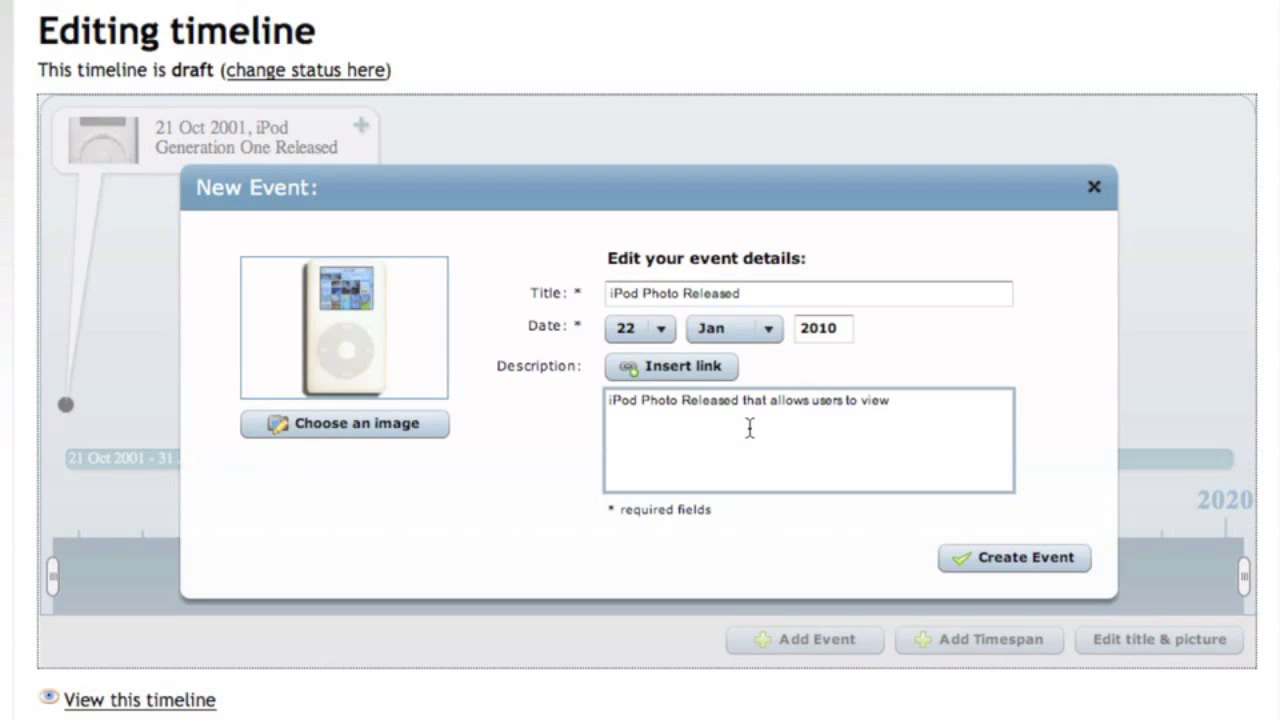
type(" pictures on their iPods.")
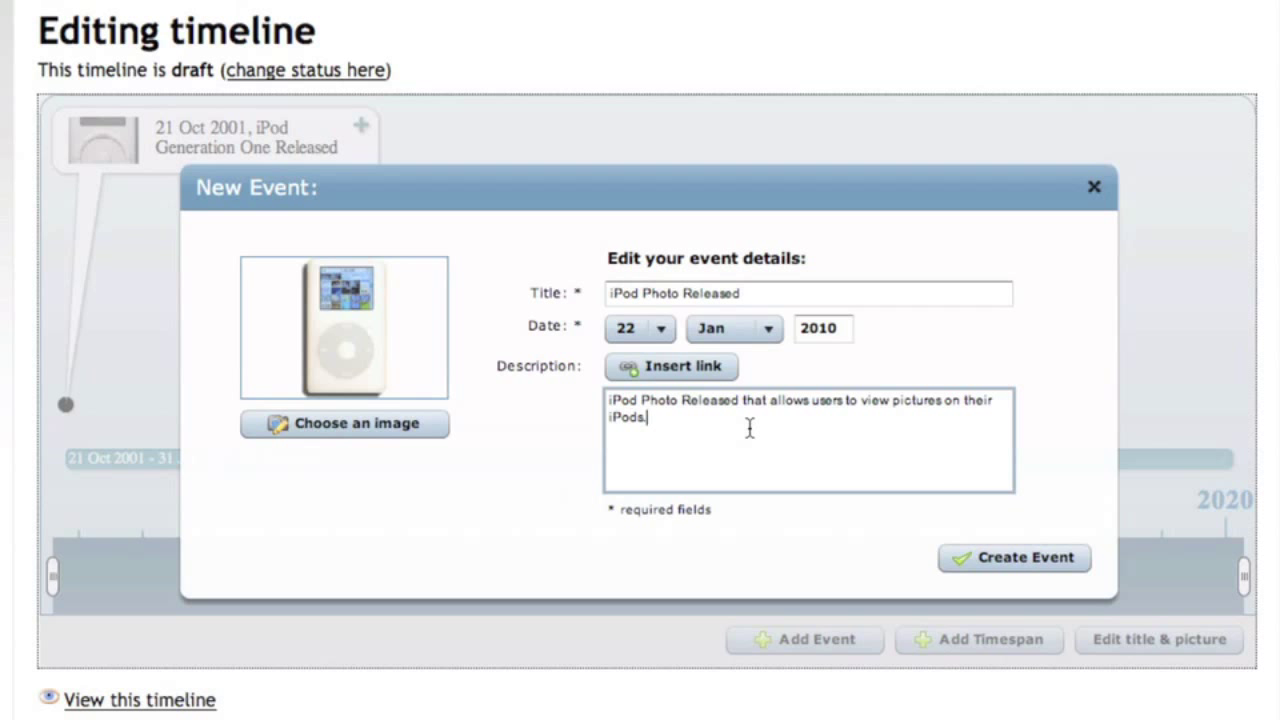
Step: Set the event's month to Feb and year to 2004, and create the event
left_click(769, 329)
left_click(749, 395)
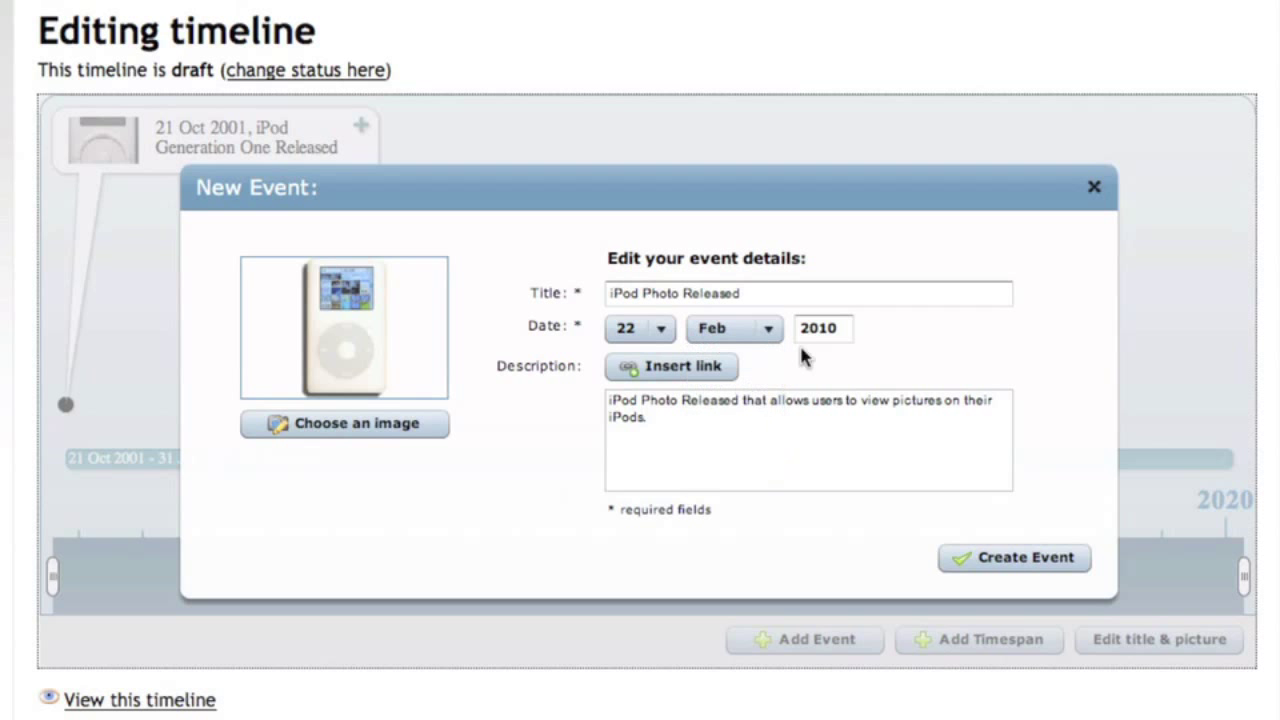
left_click_drag(842, 330, 797, 335)
type("2004")
left_click(983, 557)
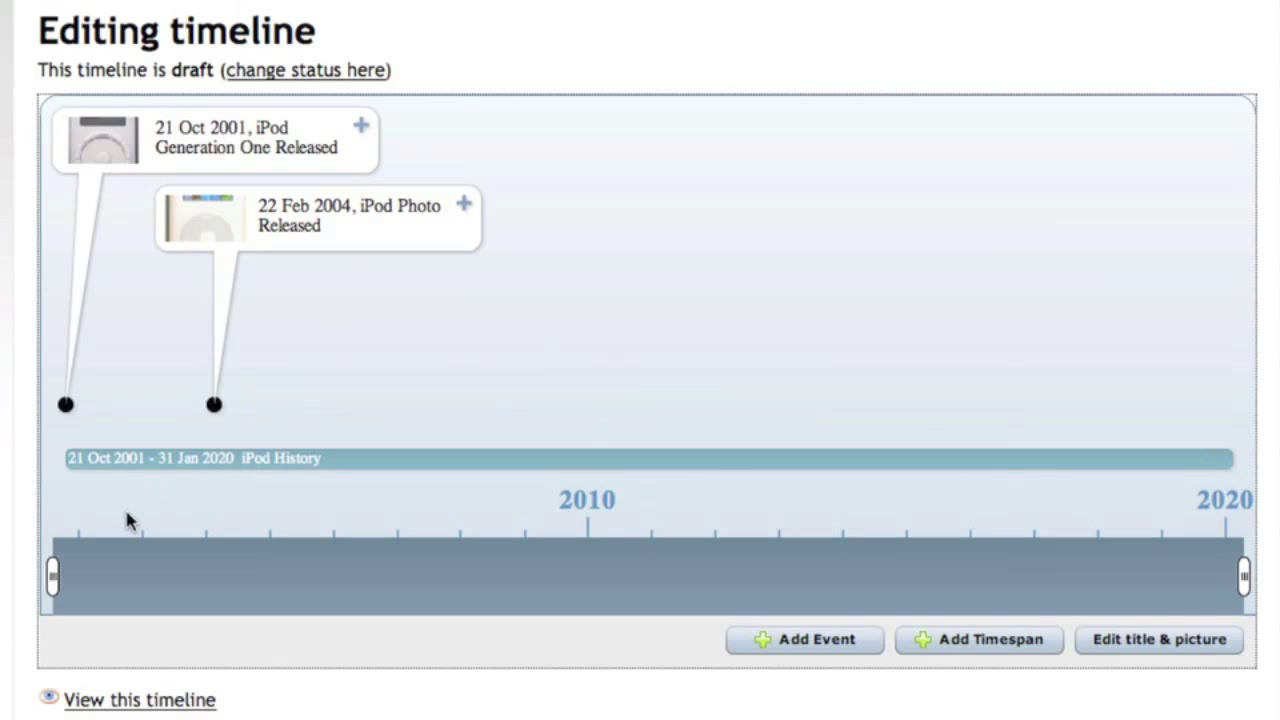
Step: Reopen the iPod Photo Released event from the timeline to review its details, and close it without changes
mouse_move(57, 577)
left_mouse_down()
mouse_move(137, 580)
mouse_move(20, 543)
mouse_move(150, 512)
mouse_move(85, 494)
left_mouse_up()
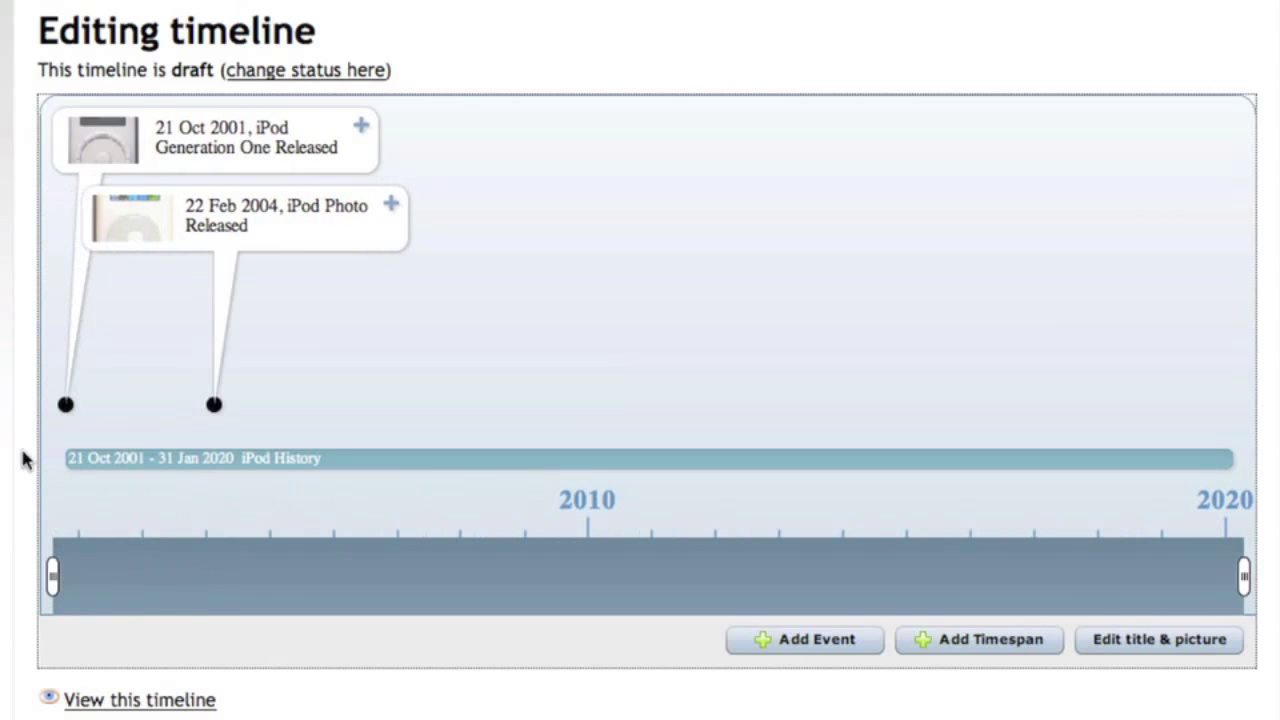
left_click(288, 232)
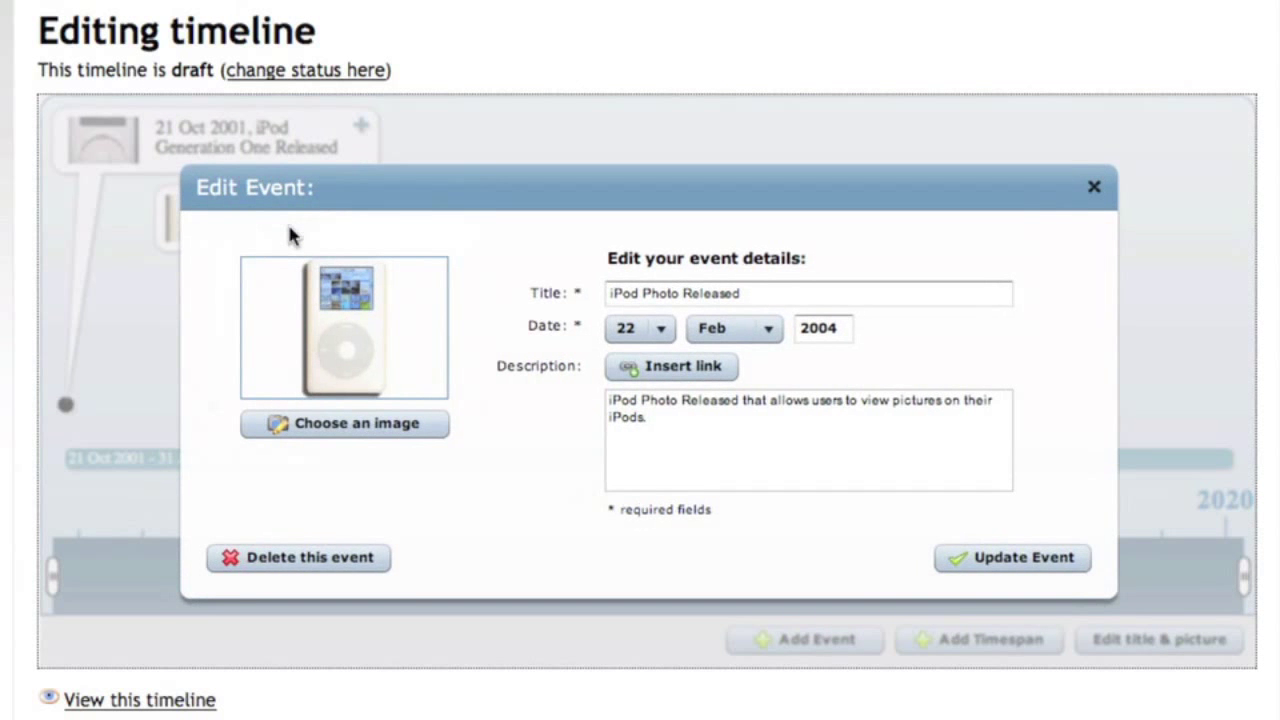
left_click(1093, 189)
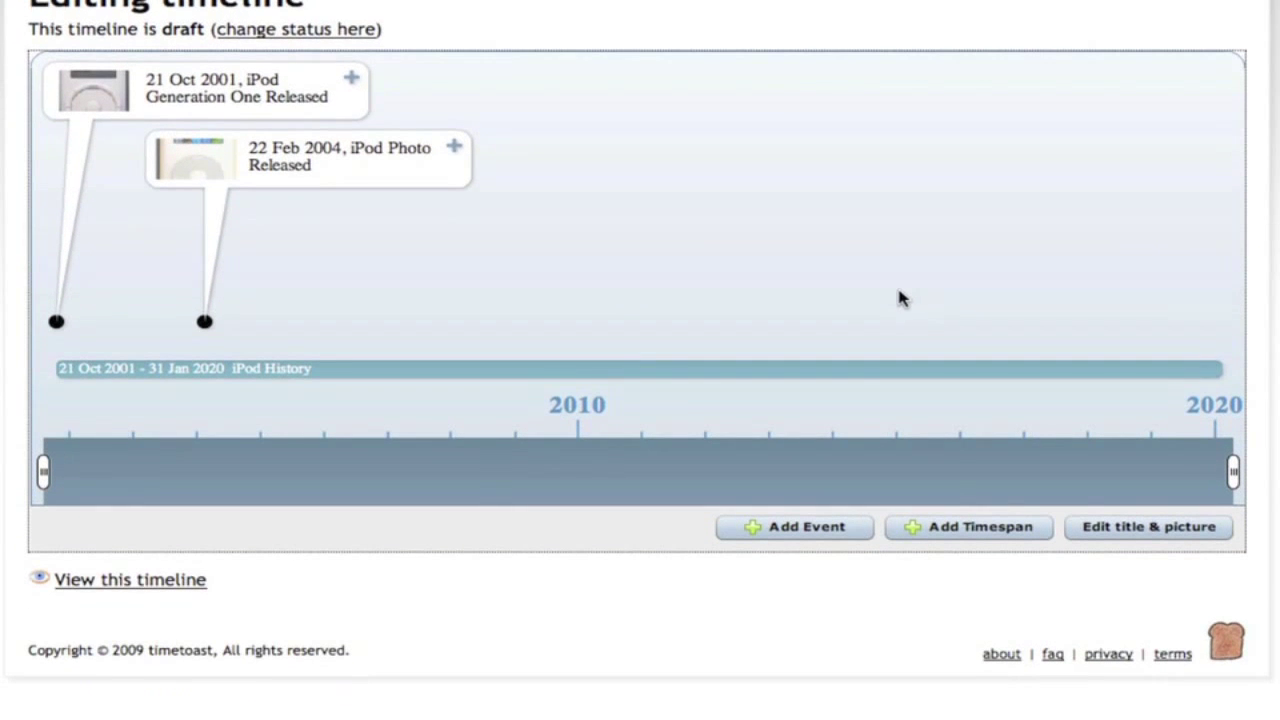
Step: View the timeline outside the editor and inspect the details of the iPod History timespan and the iPod Photo Released event
left_click(160, 584)
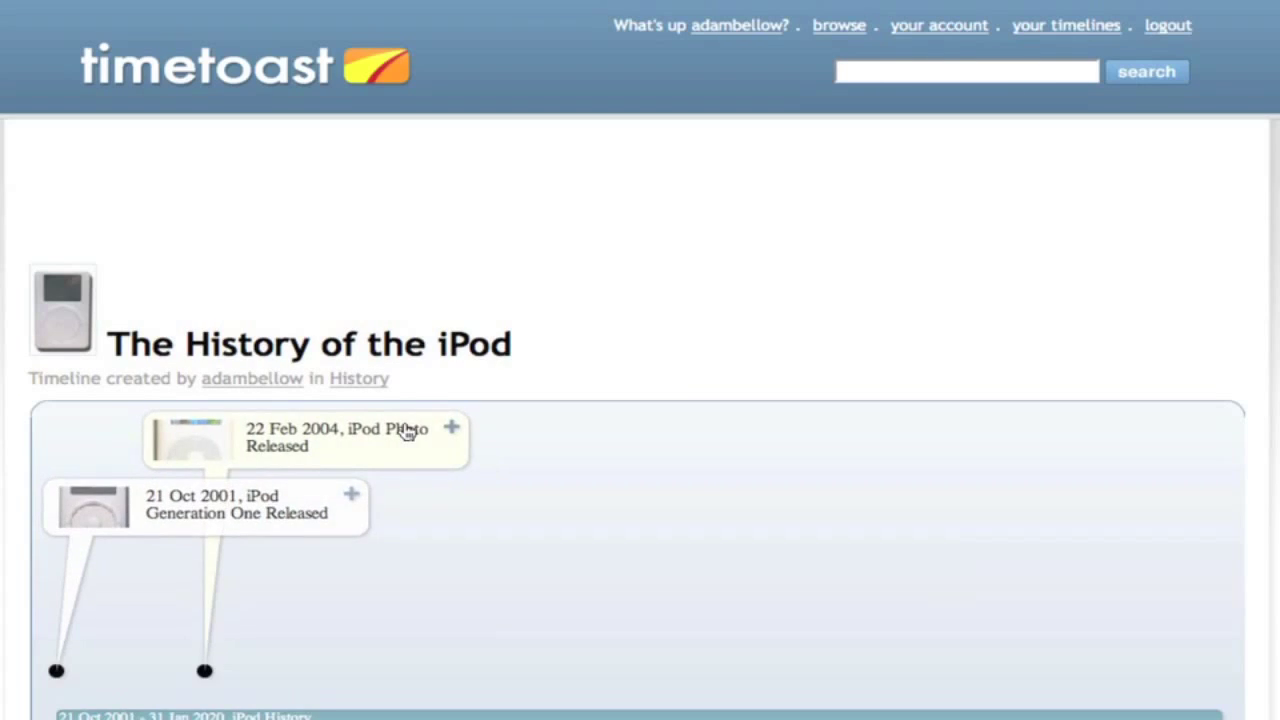
scroll(407, 432, "down", 4)
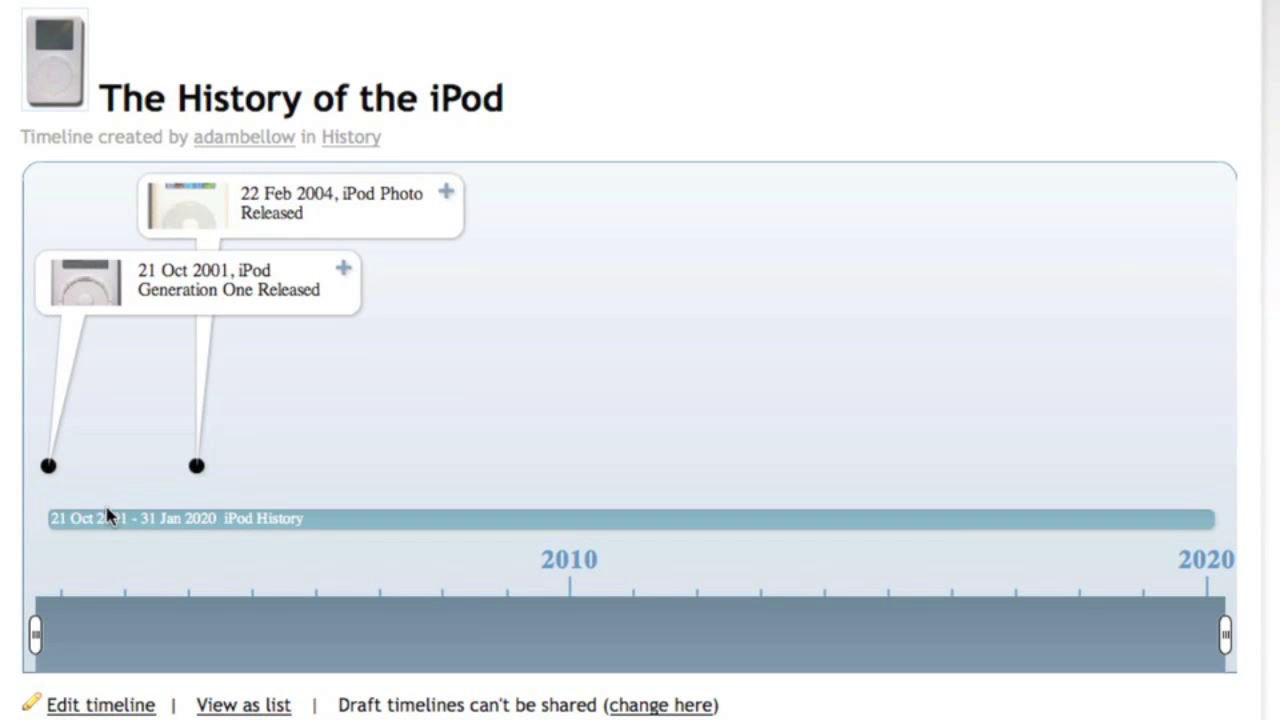
left_click(148, 519)
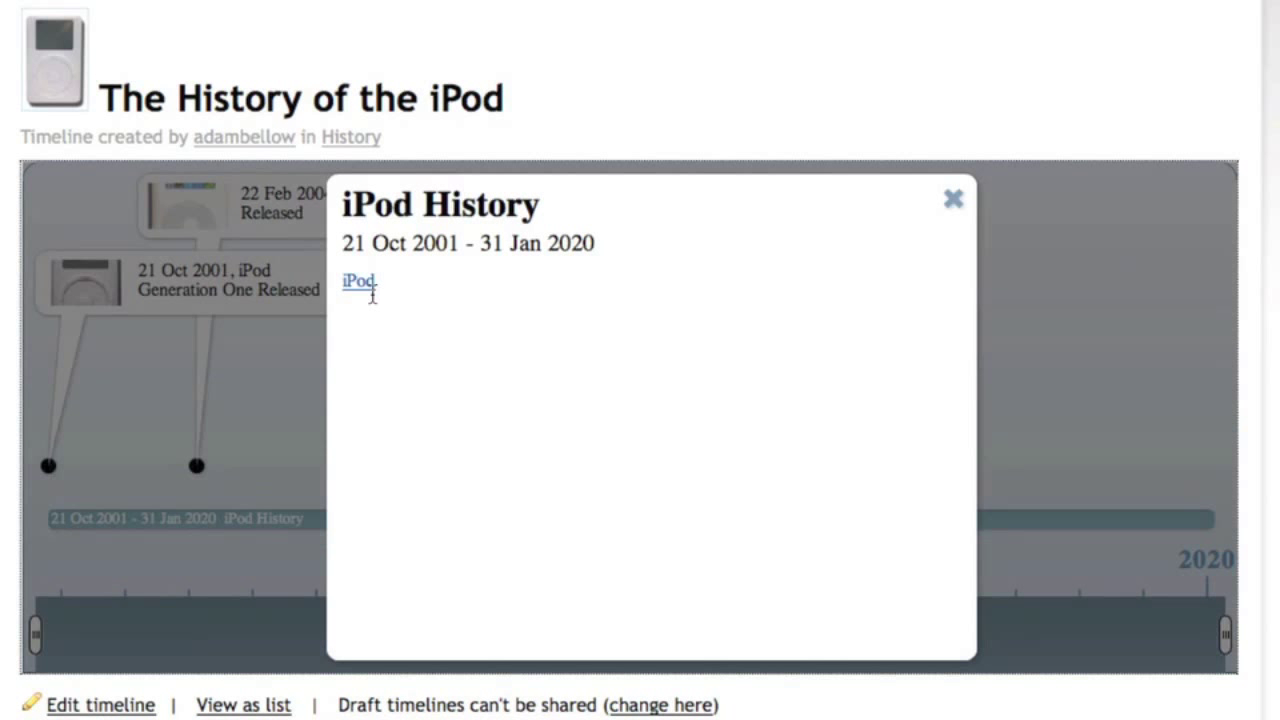
left_click(949, 200)
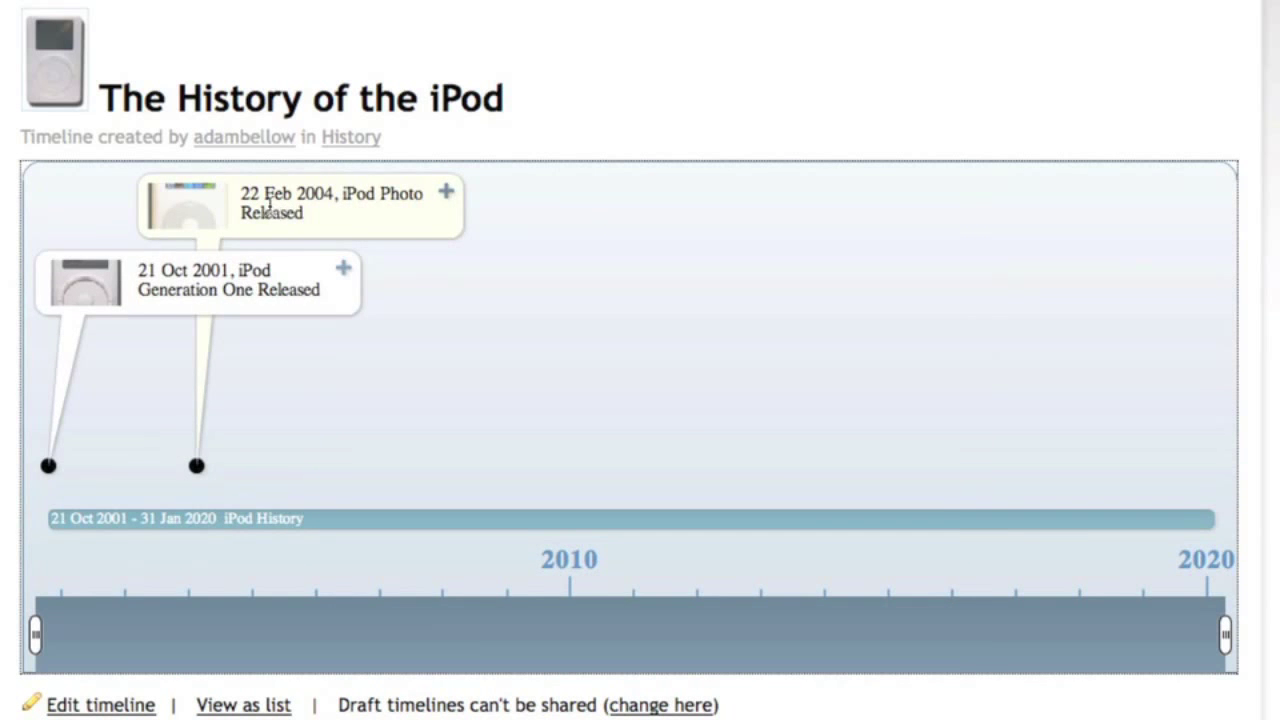
left_click(270, 210)
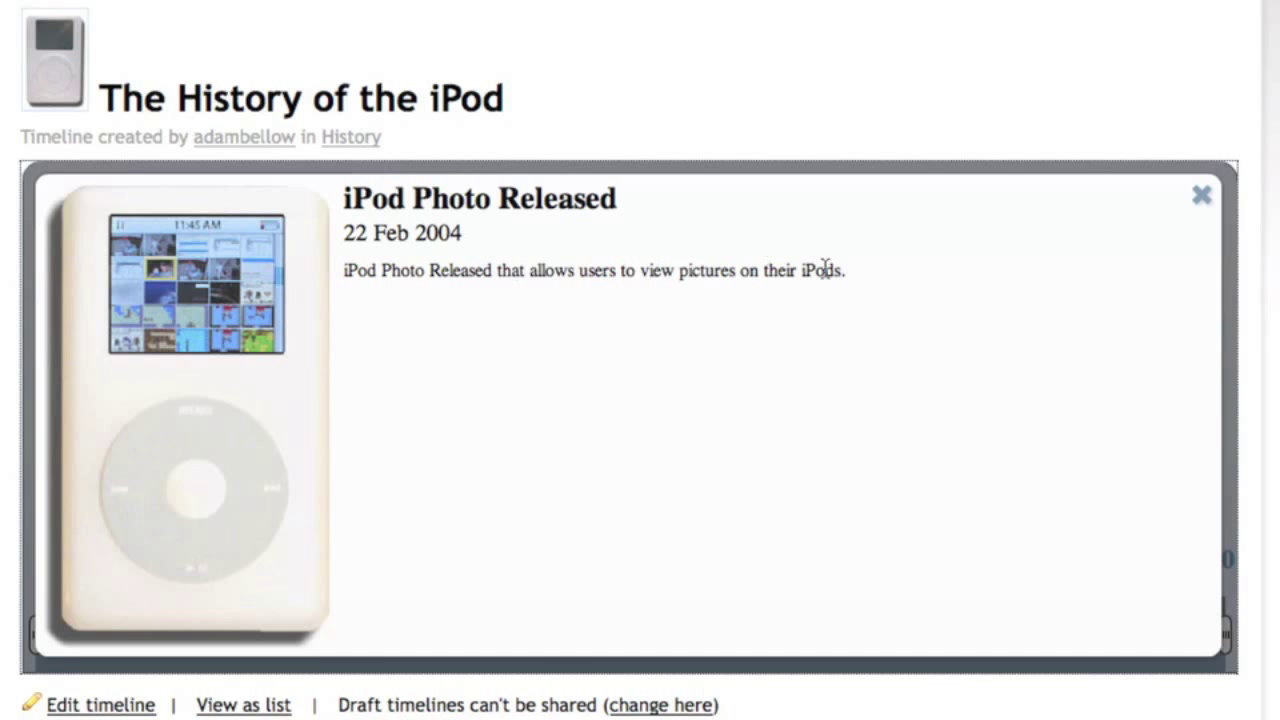
left_click(1204, 198)
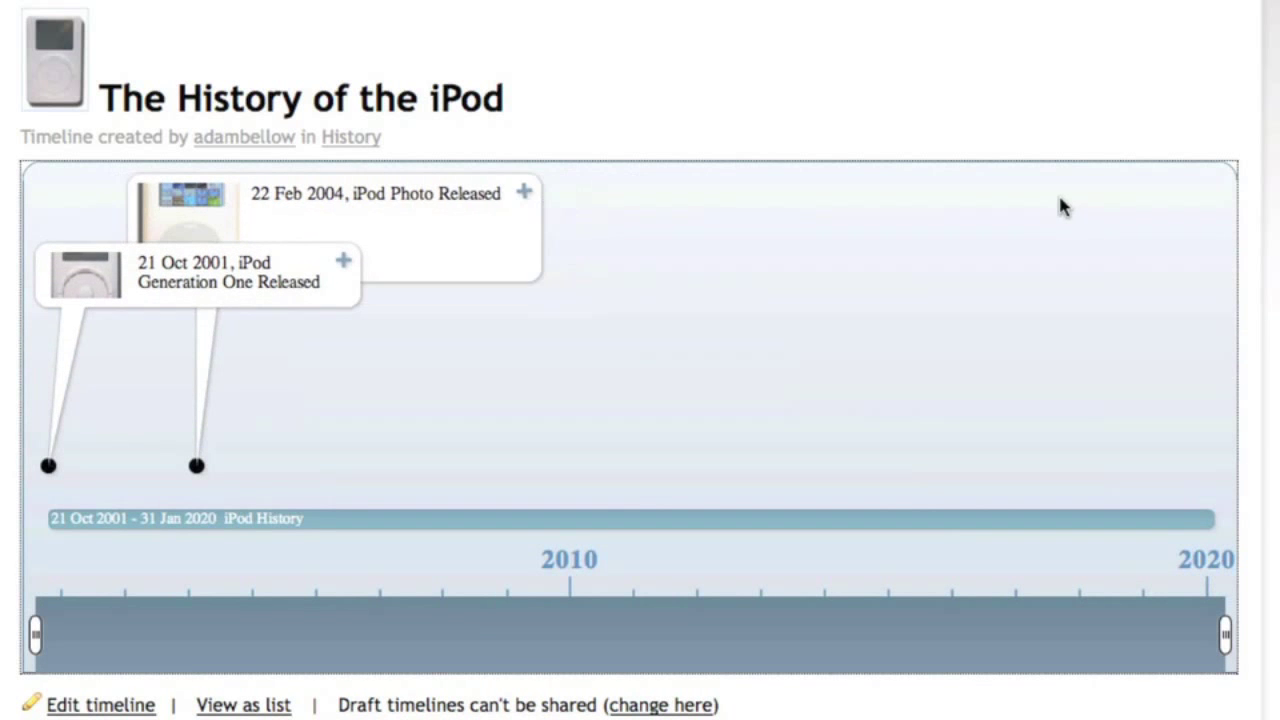
Step: Examine the comment section below the timeline
scroll(1063, 206, "down", 1)
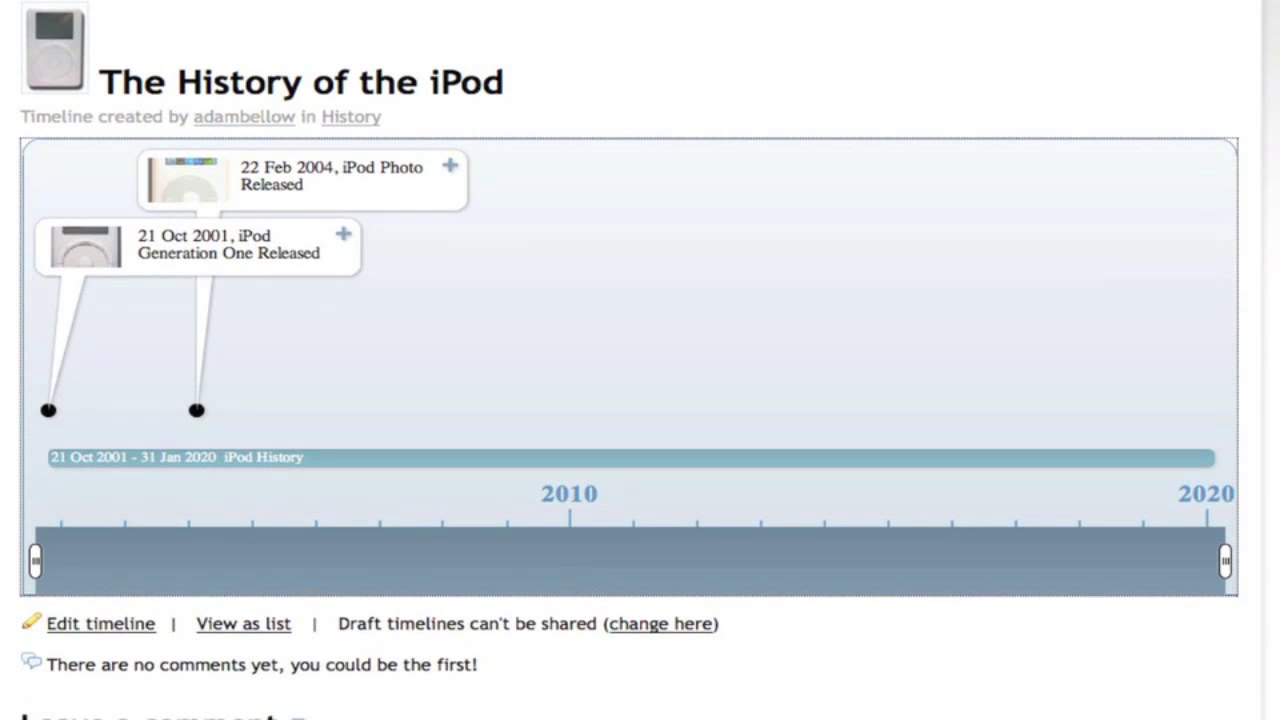
scroll(1257, 200, "down", 2)
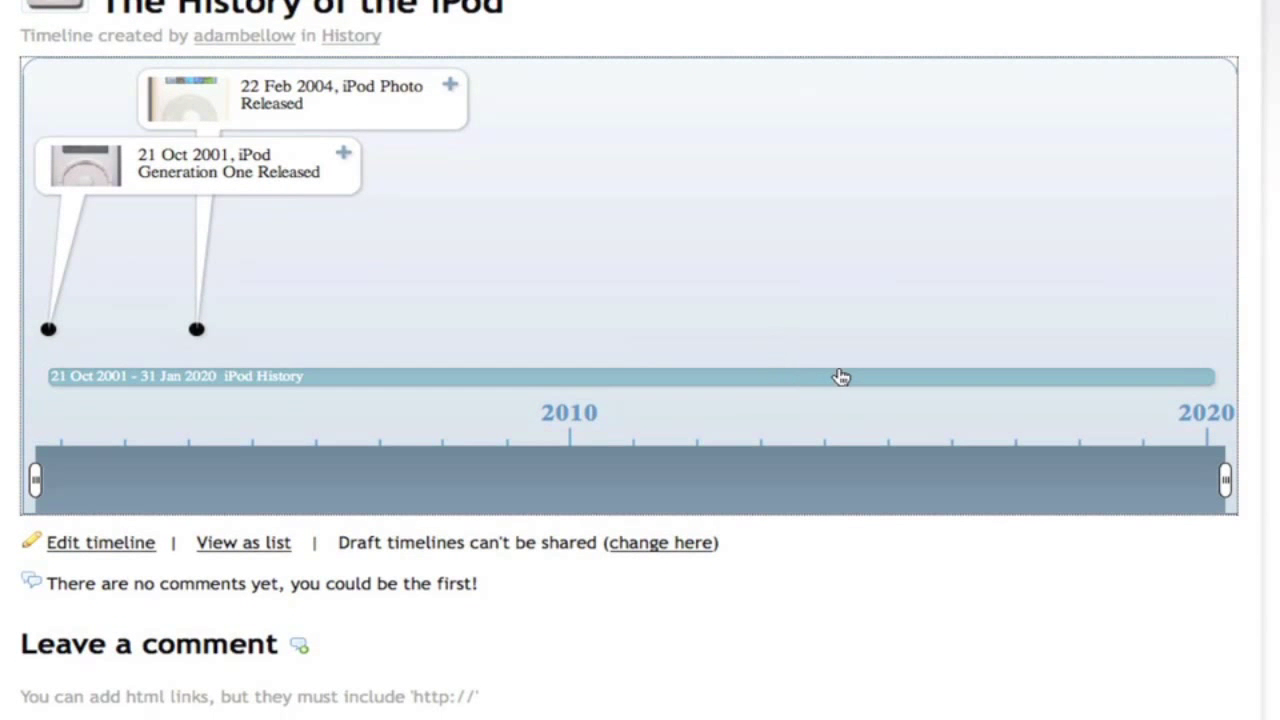
scroll(266, 583, "down", 3)
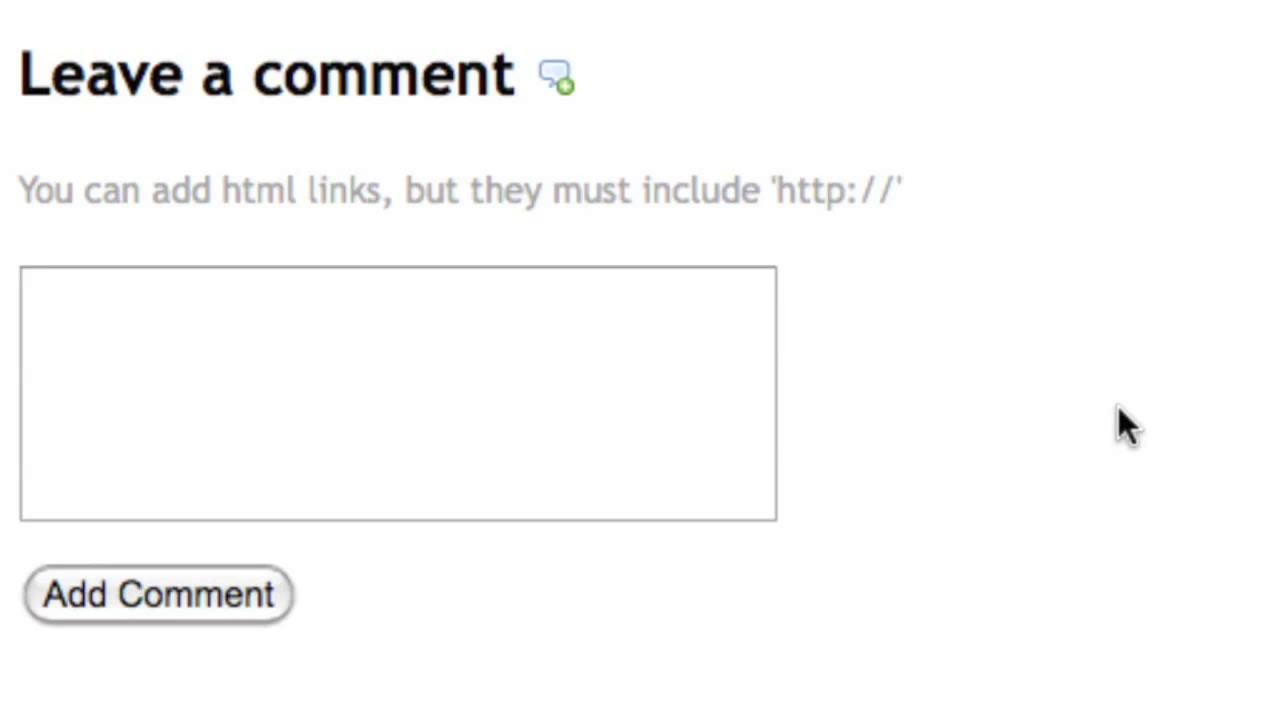
Step: Show the timeline as a list and review its event and timespan entries
scroll(1118, 406, "up", 2)
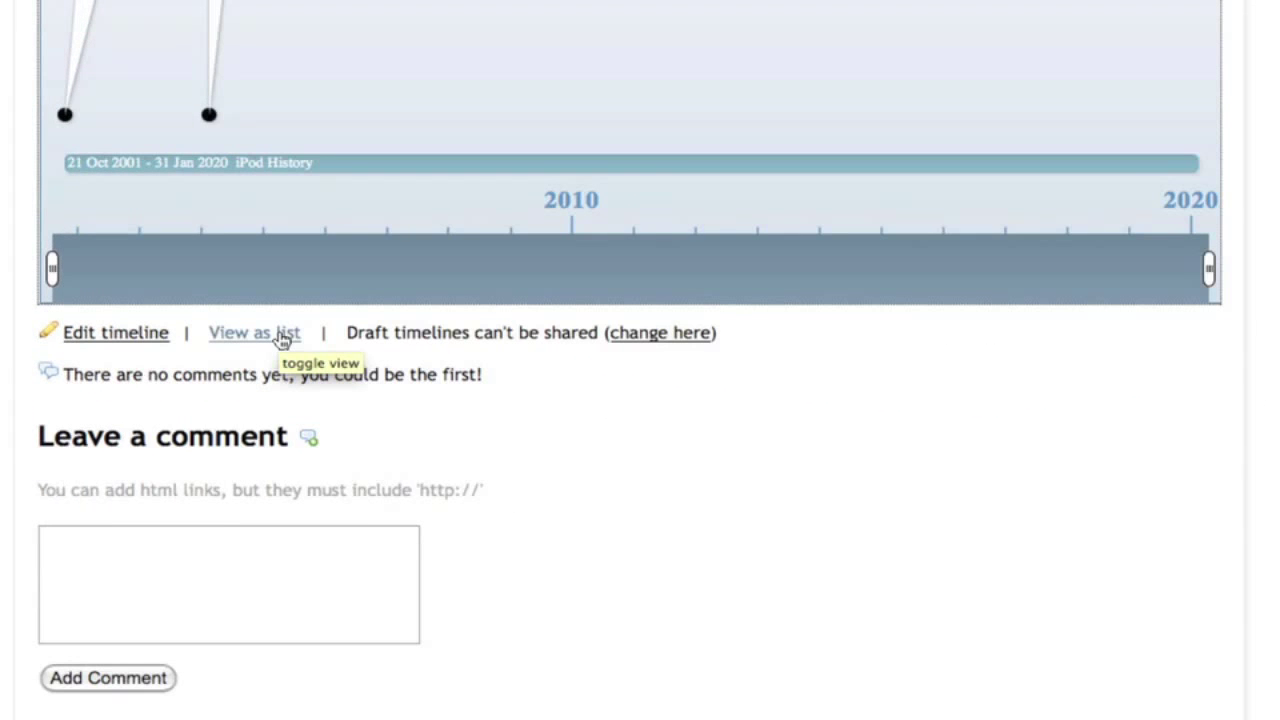
left_click(283, 341)
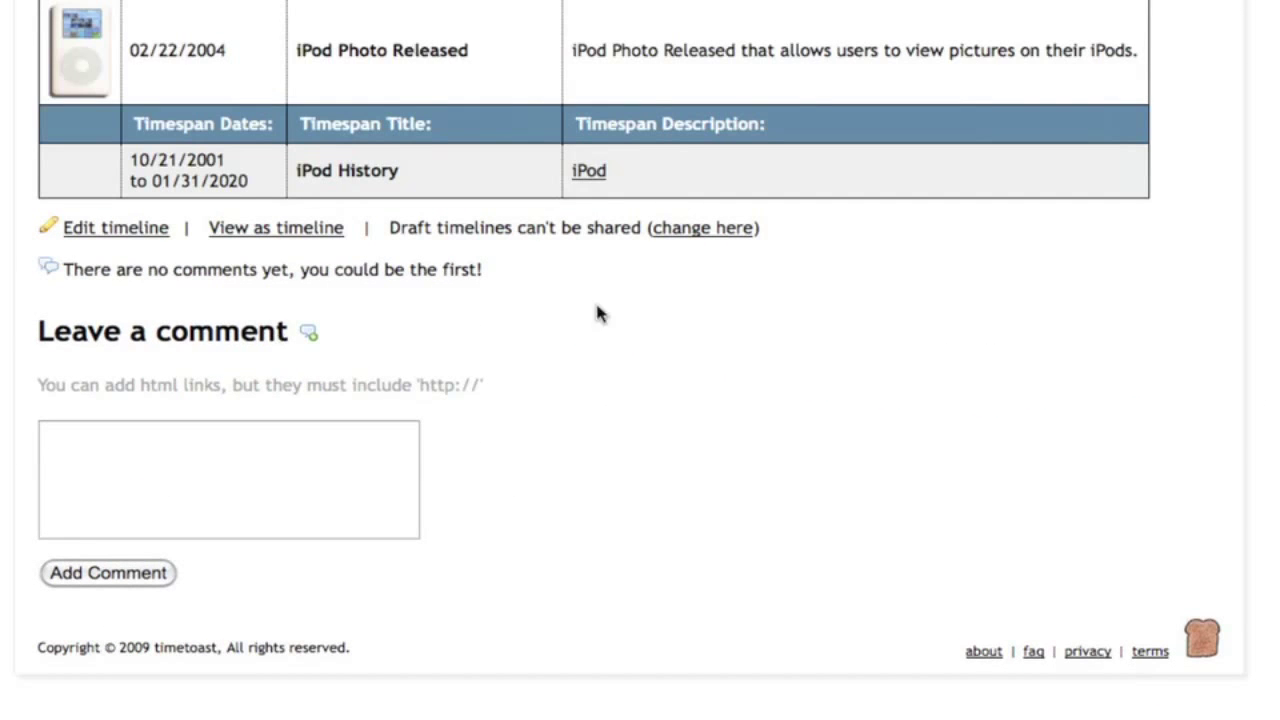
scroll(674, 343, "up", 3)
scroll(674, 343, "up", 2)
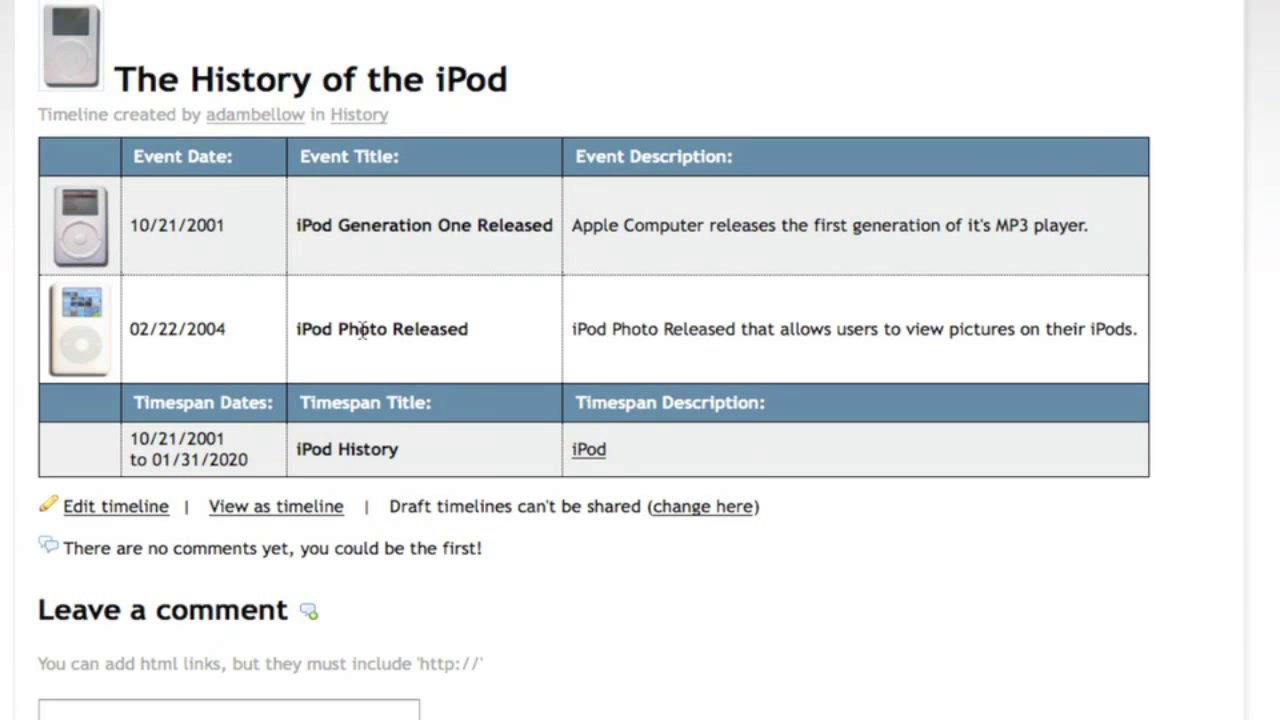
scroll(727, 282, "up", 1)
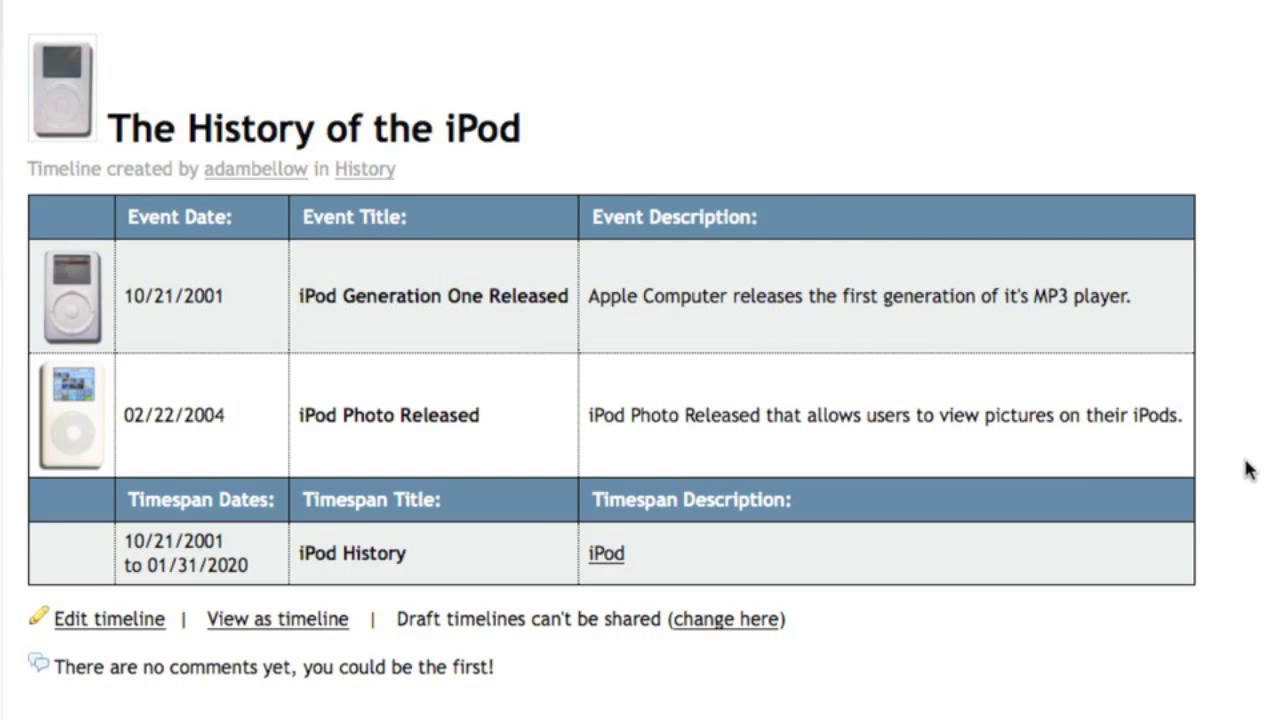
Step: Publish the draft timeline "The History of the iPod" from the account's own timelines
left_click(934, 106)
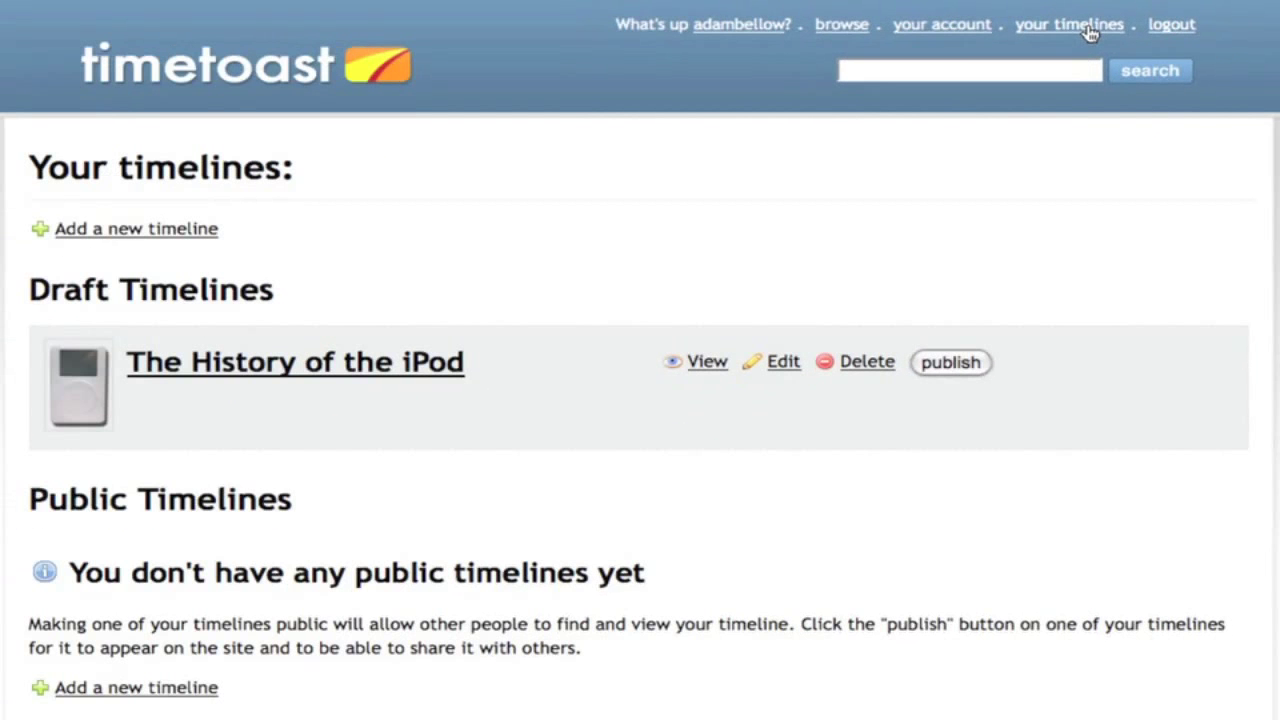
scroll(1020, 290, "down", 3)
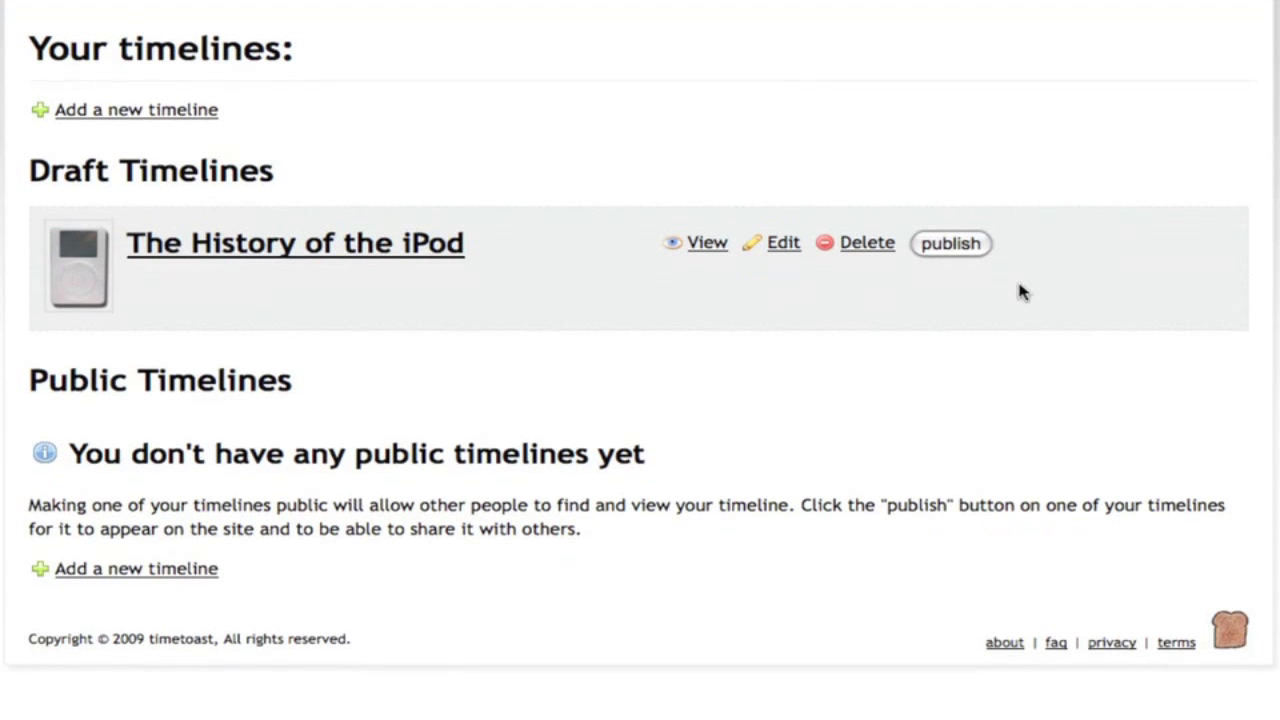
left_click(930, 247)
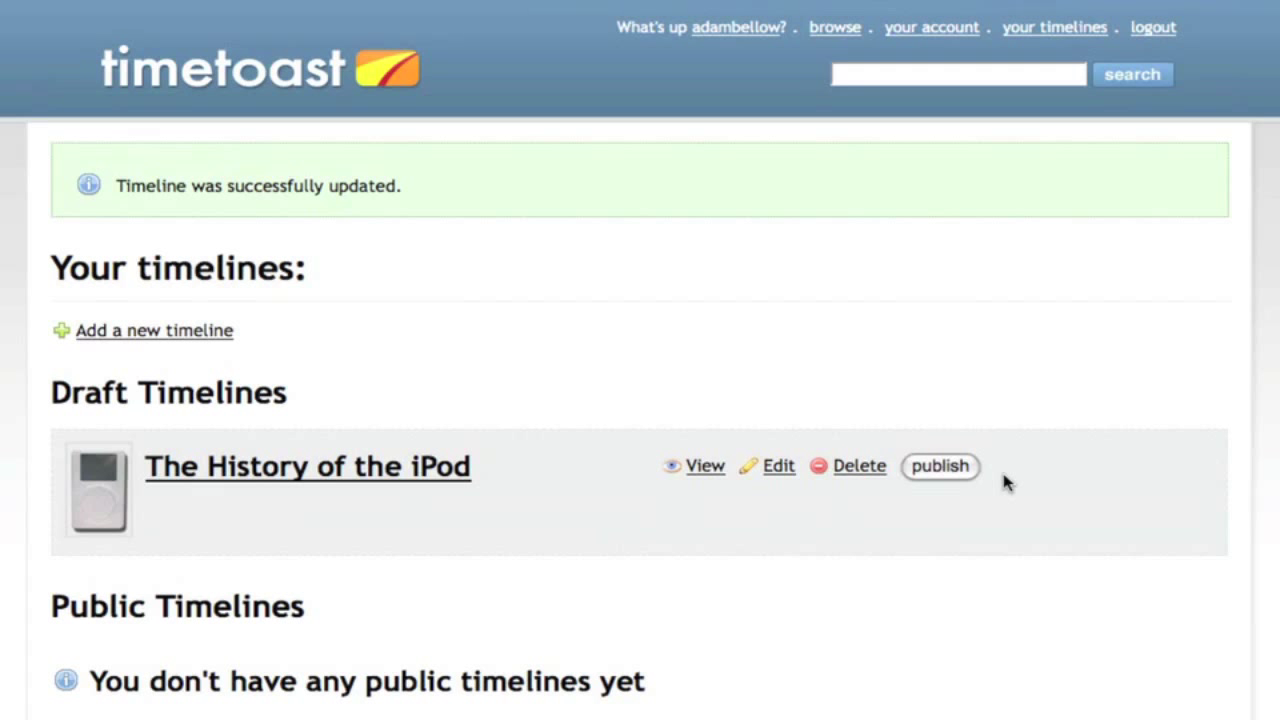
left_click(945, 474)
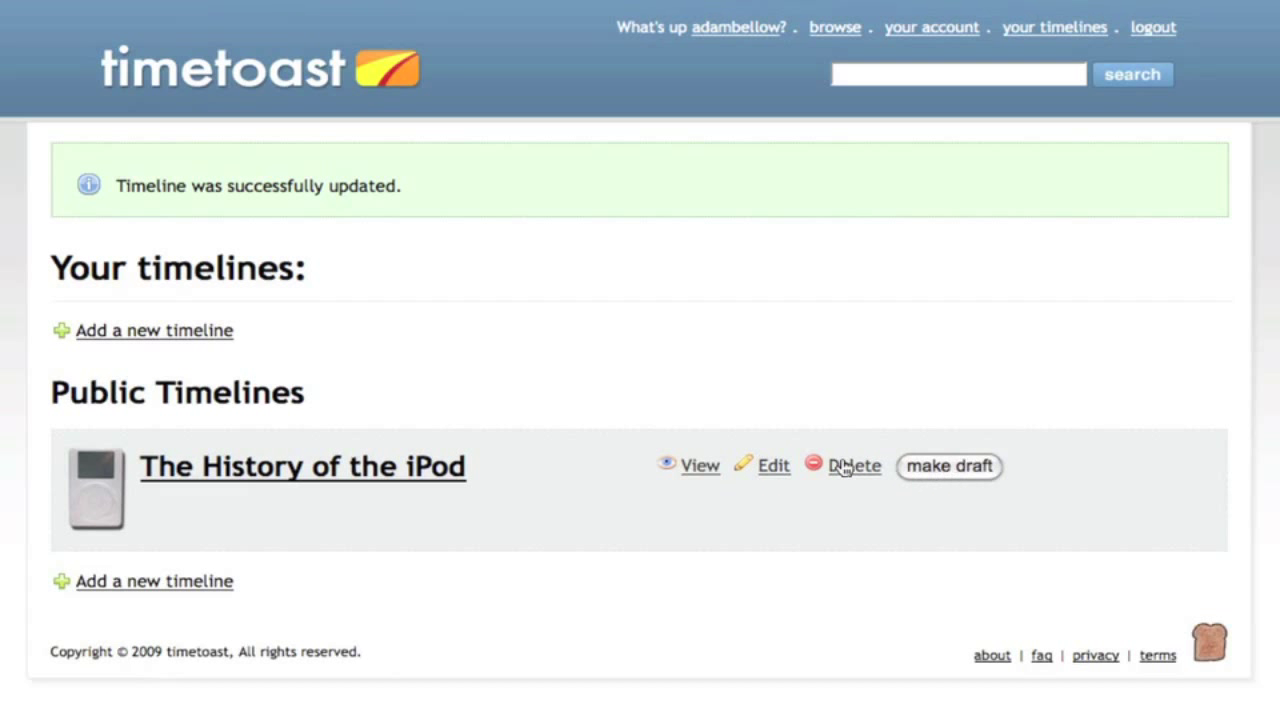
Step: View the published timeline and examine its sharing options, including the direct link, embed code and embed size settings
left_click(700, 466)
scroll(923, 366, "down", 5)
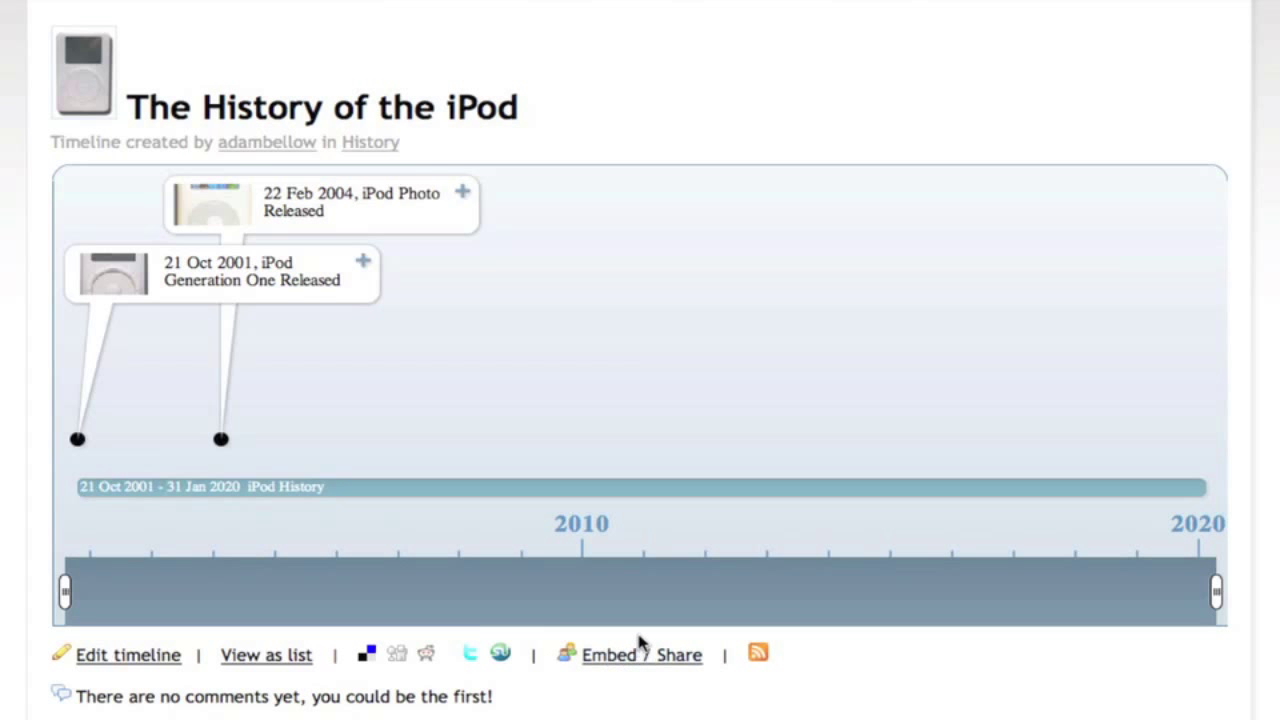
left_click(643, 662)
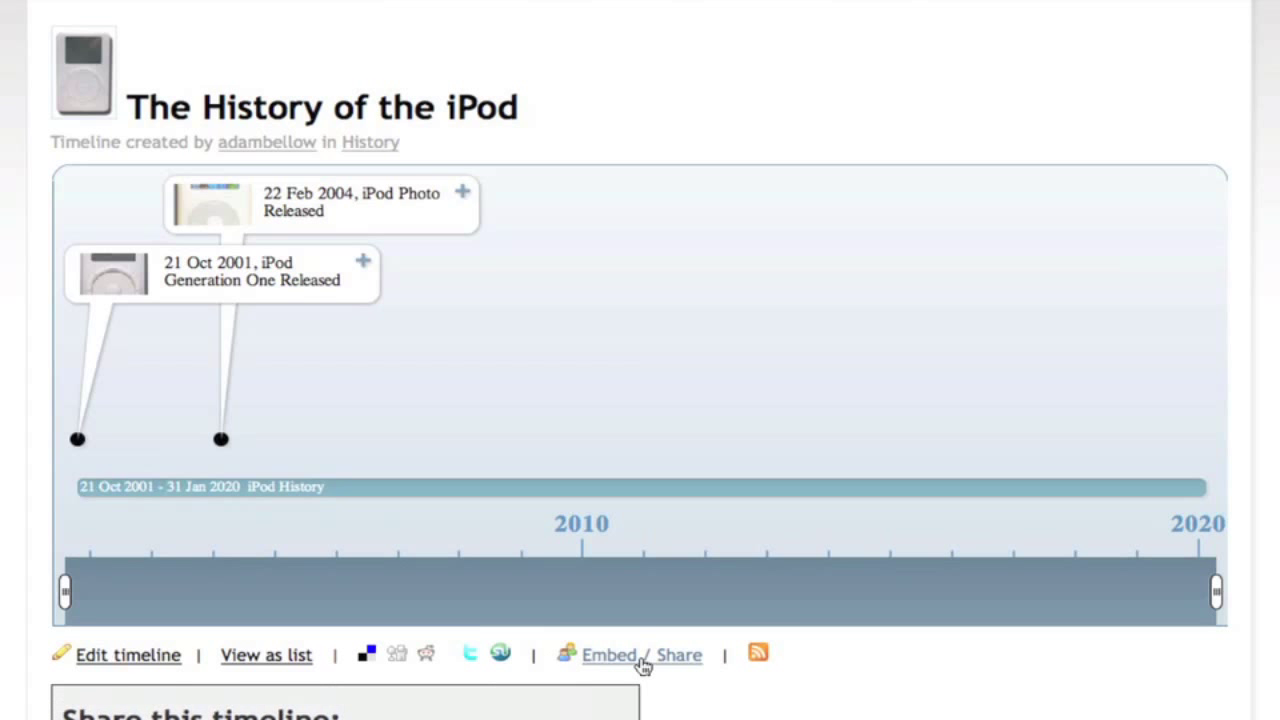
scroll(810, 596, "down", 3)
scroll(814, 600, "down", 3)
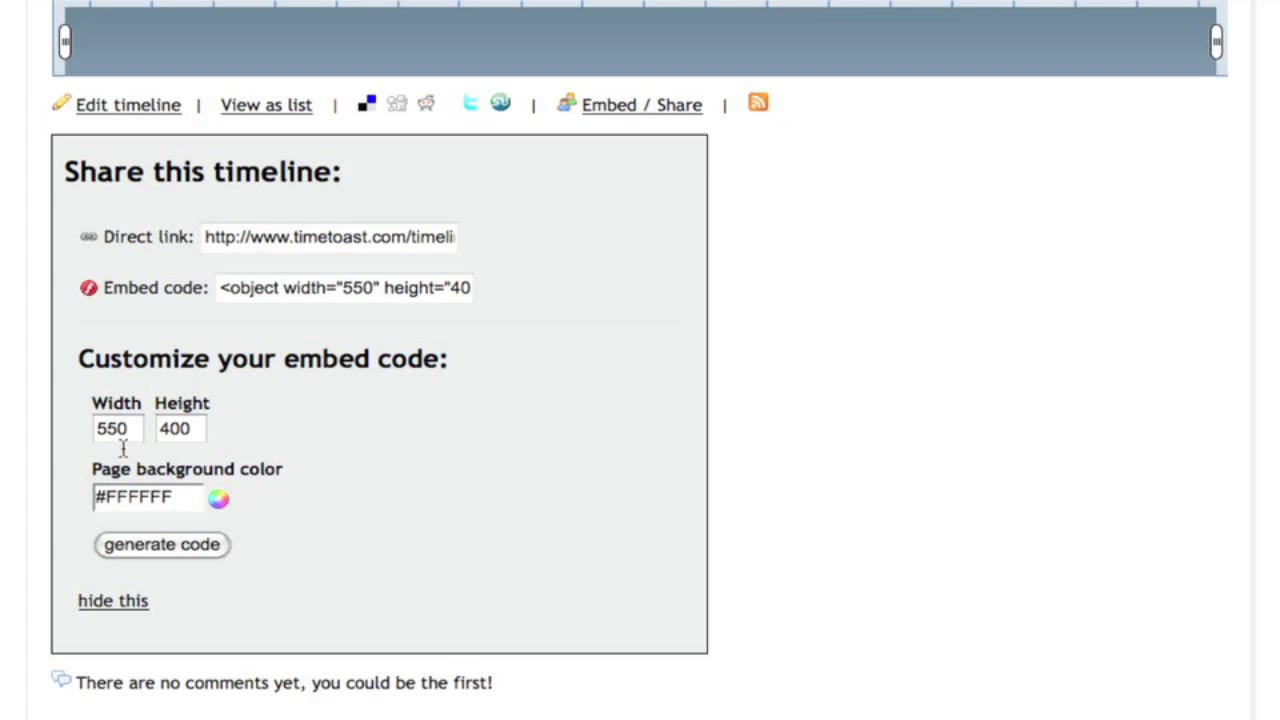
scroll(591, 451, "up", 10)
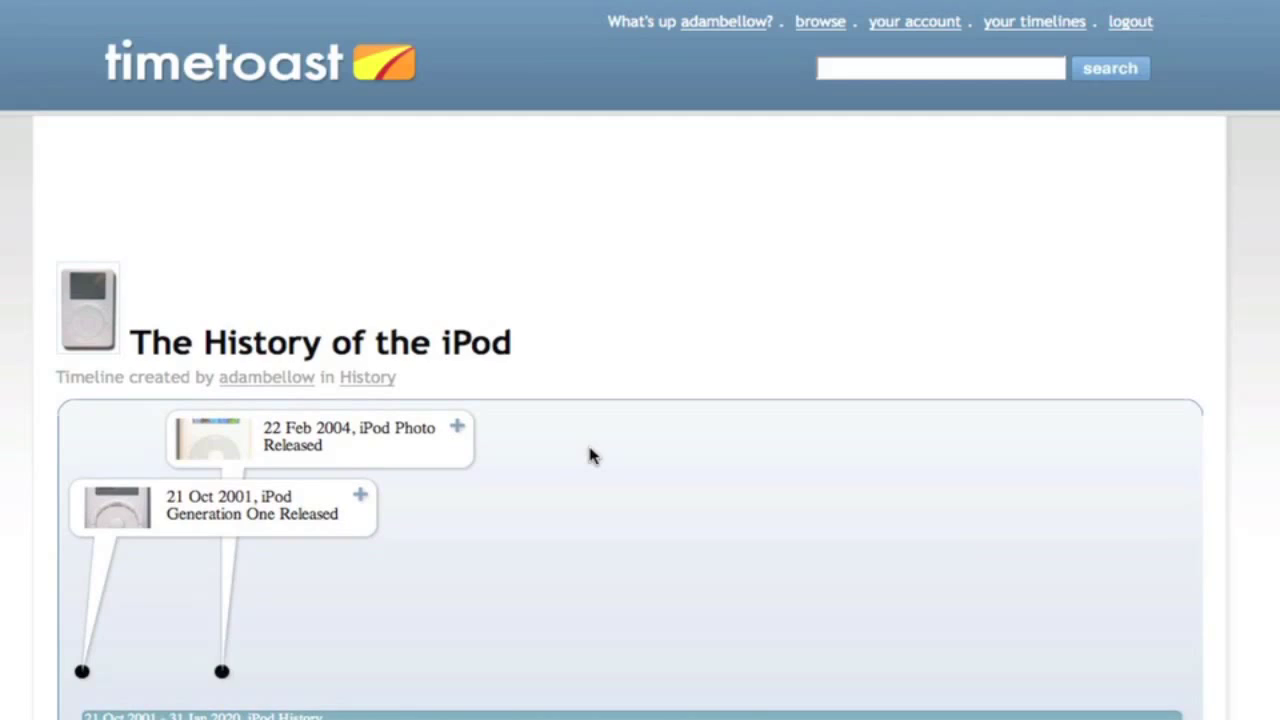